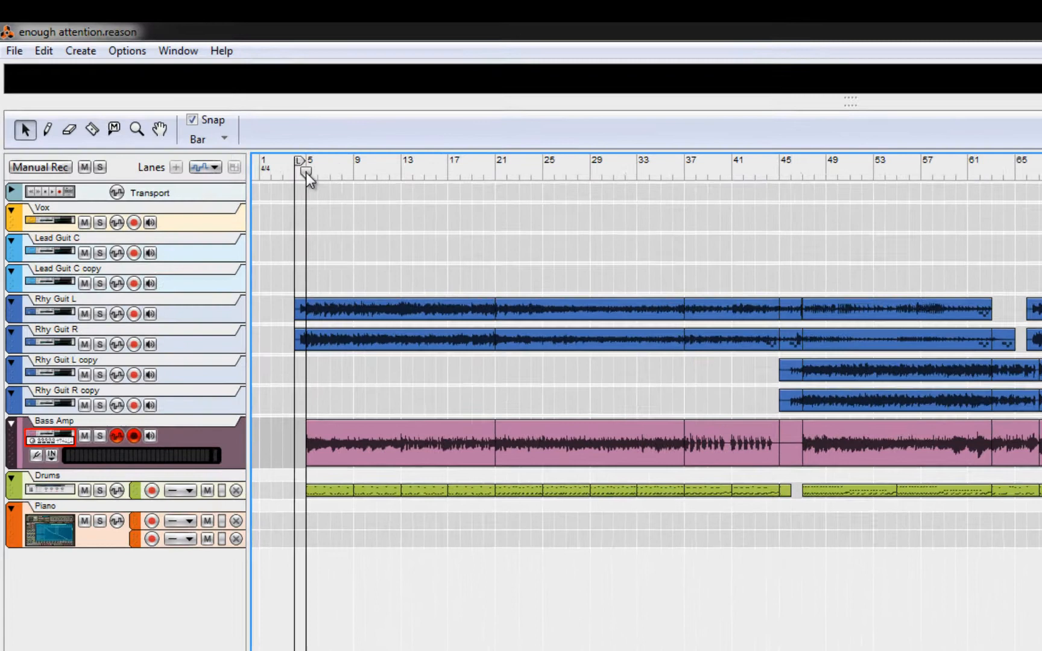
Step: Play back the full mix starting at bar 5, then from around bars 21, 37 and 47
{"action": "left_click", "coordinate": [186, 91]}
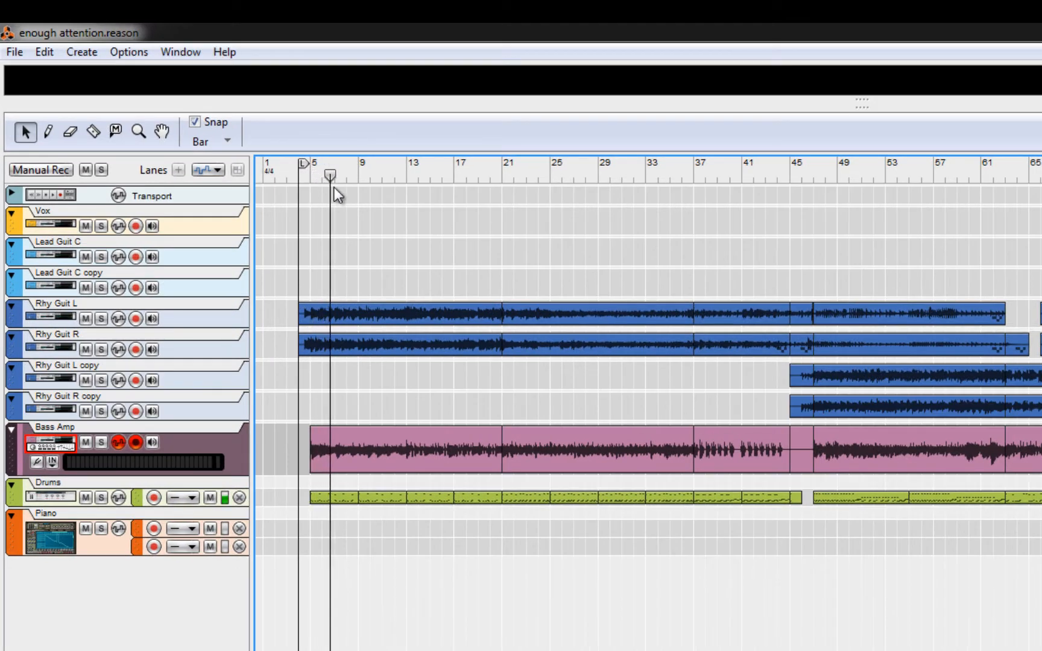
{"action": "left_click", "coordinate": [504, 173]}
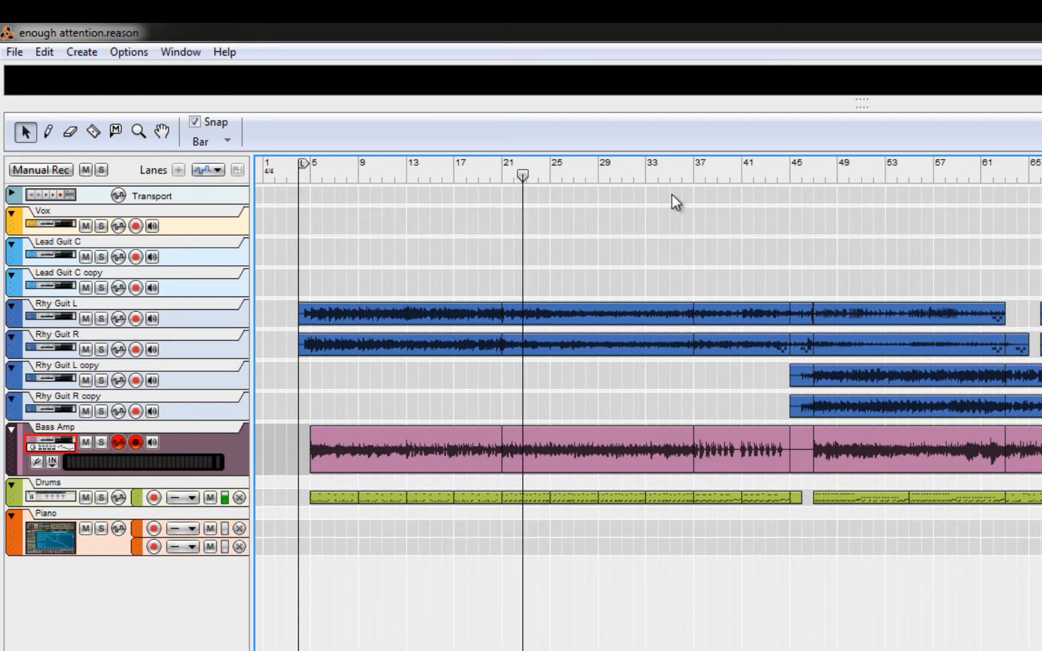
{"action": "left_click", "coordinate": [695, 170]}
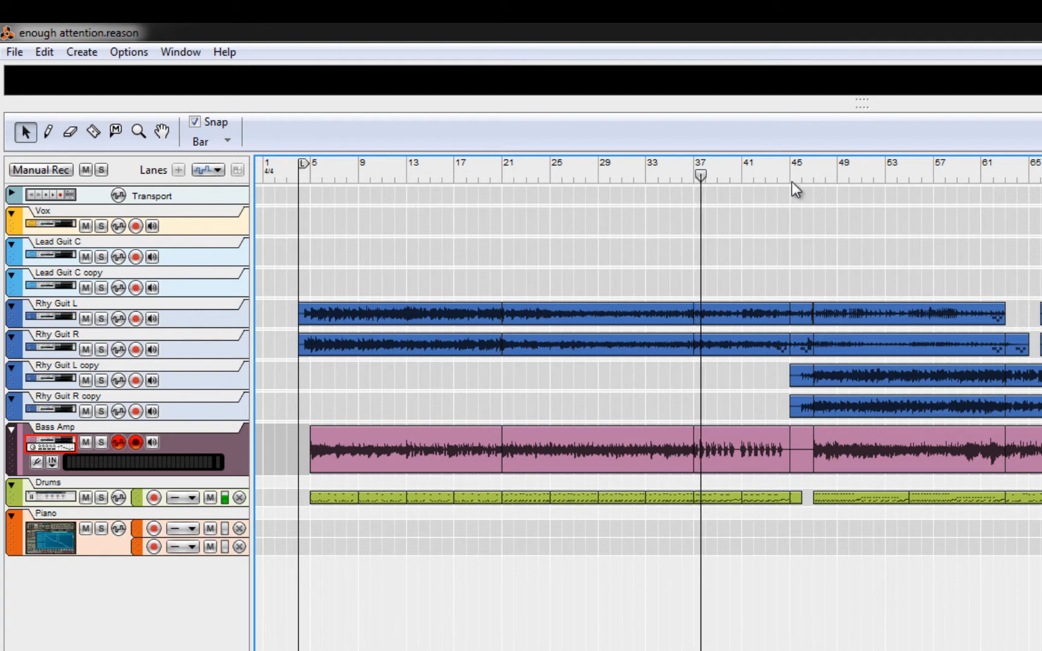
{"action": "left_click", "coordinate": [816, 170]}
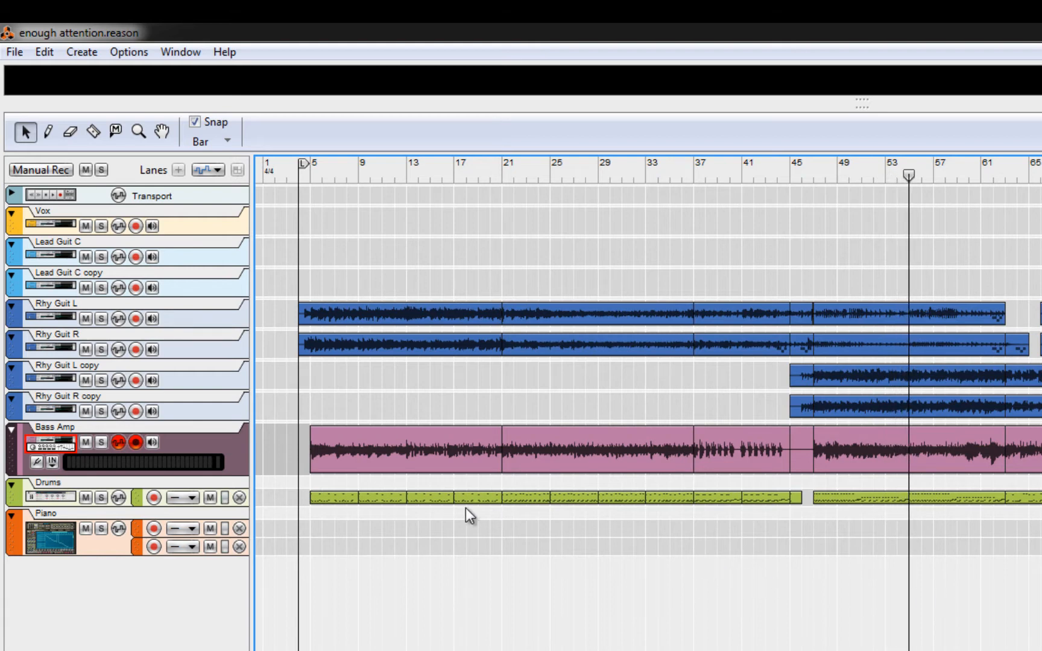
Step: Solo the Drums track and play it back from bars 5, 21, 37 and 47
{"action": "left_click", "coordinate": [101, 498]}
{"action": "left_click", "coordinate": [309, 176]}
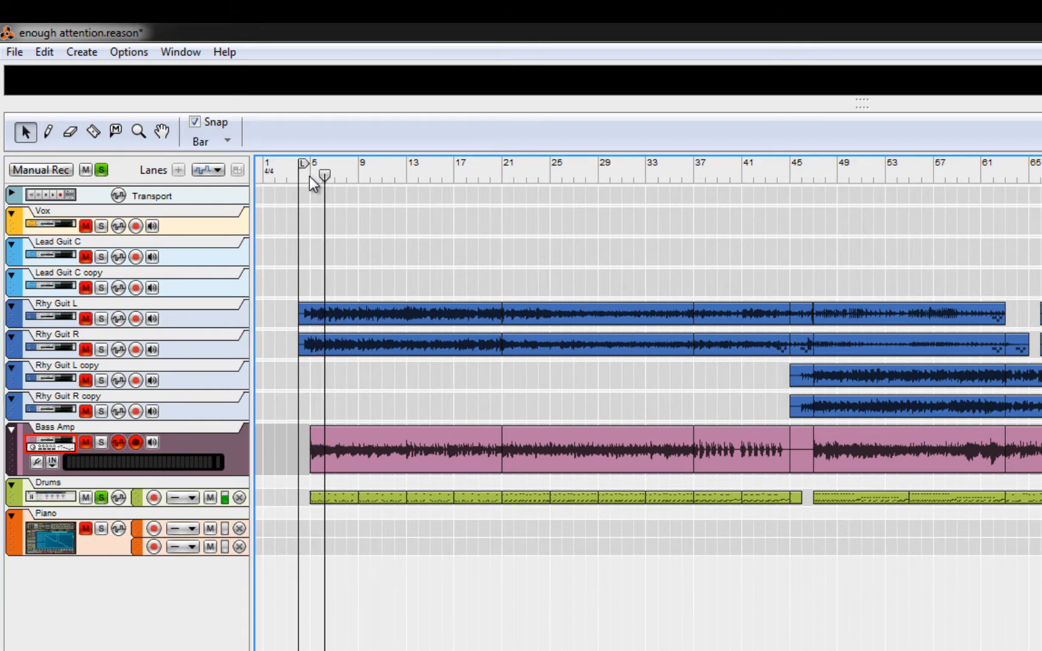
{"action": "left_click", "coordinate": [505, 175]}
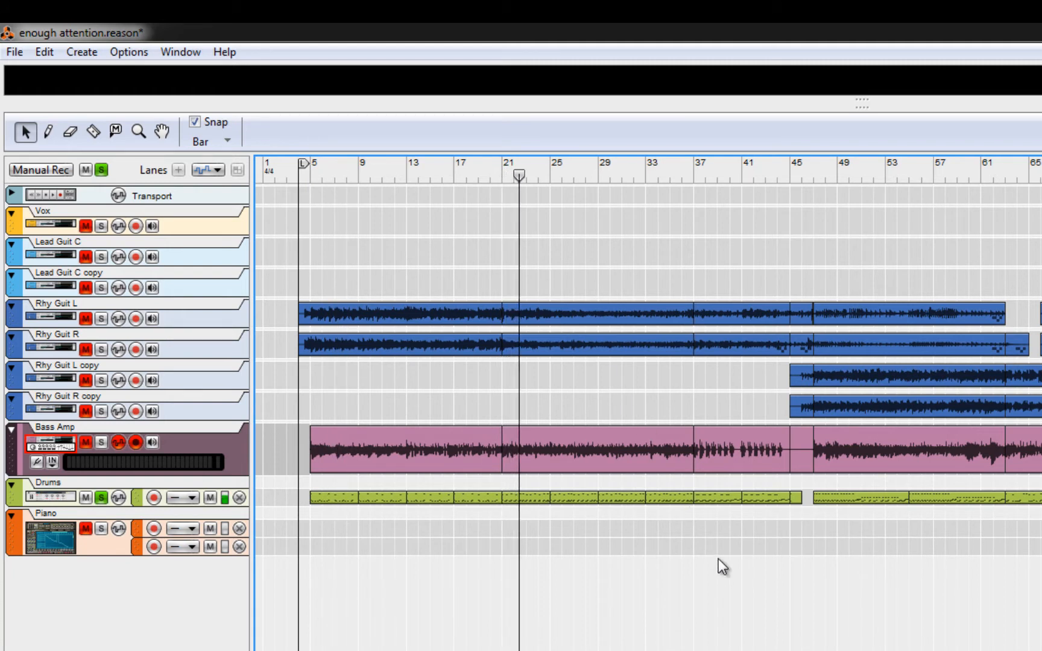
{"action": "left_click", "coordinate": [694, 170]}
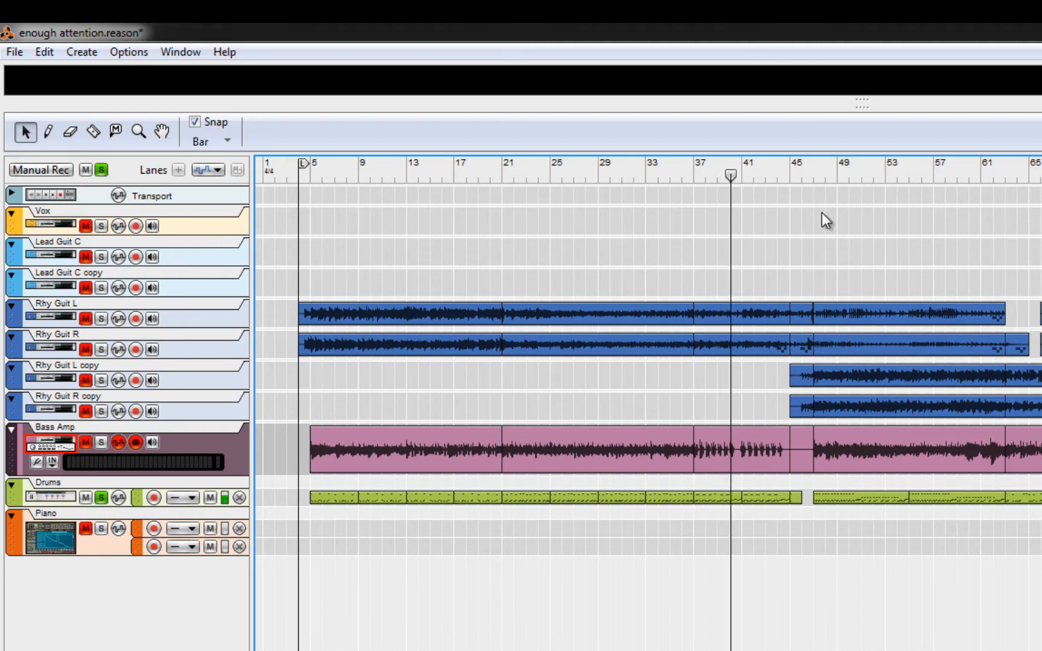
{"action": "left_click", "coordinate": [811, 173]}
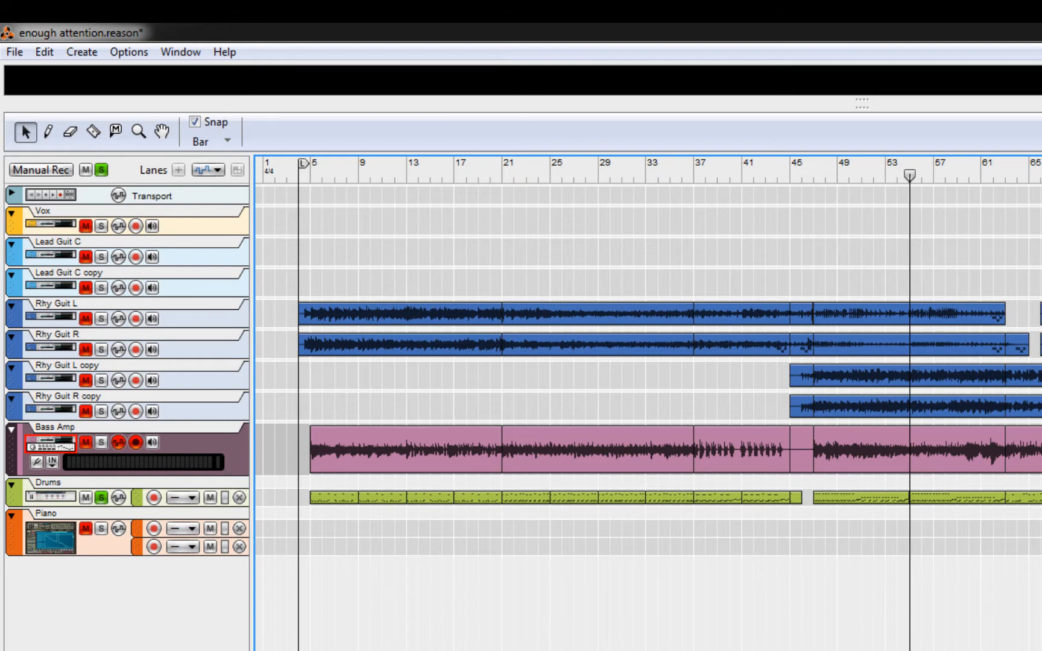
Step: Open the first drum clip, starting at bar 5, in the note editor and examine its notes
{"action": "left_click_drag", "start_coordinate": [296, 490], "coordinate": [1041, 538]}
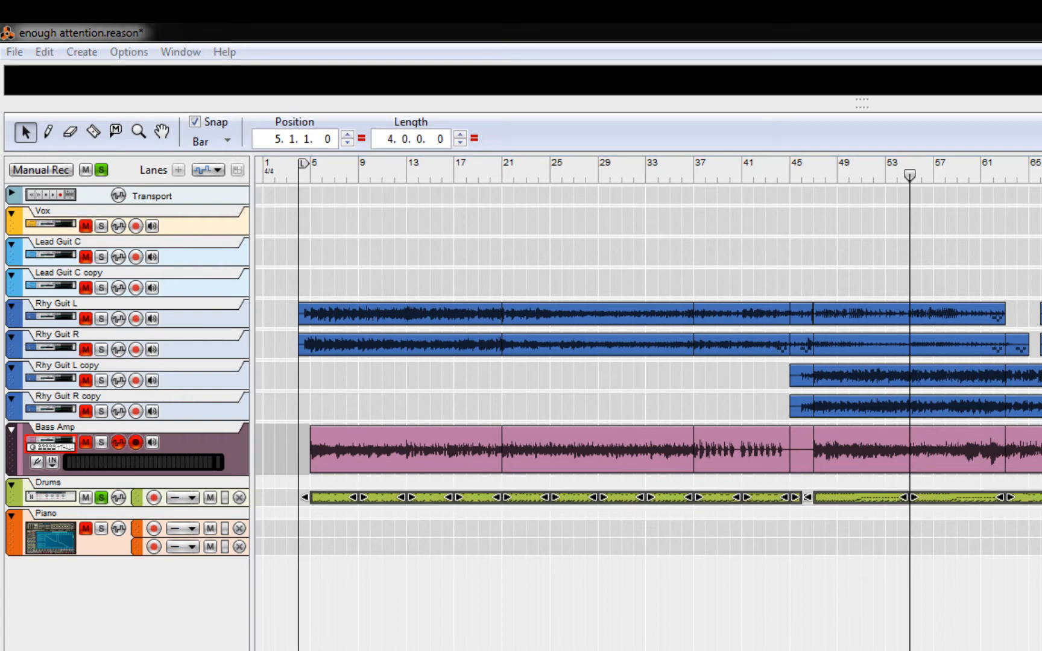
{"action": "left_click", "coordinate": [319, 562]}
{"action": "left_click", "coordinate": [335, 498]}
{"action": "double_click", "coordinate": [335, 498]}
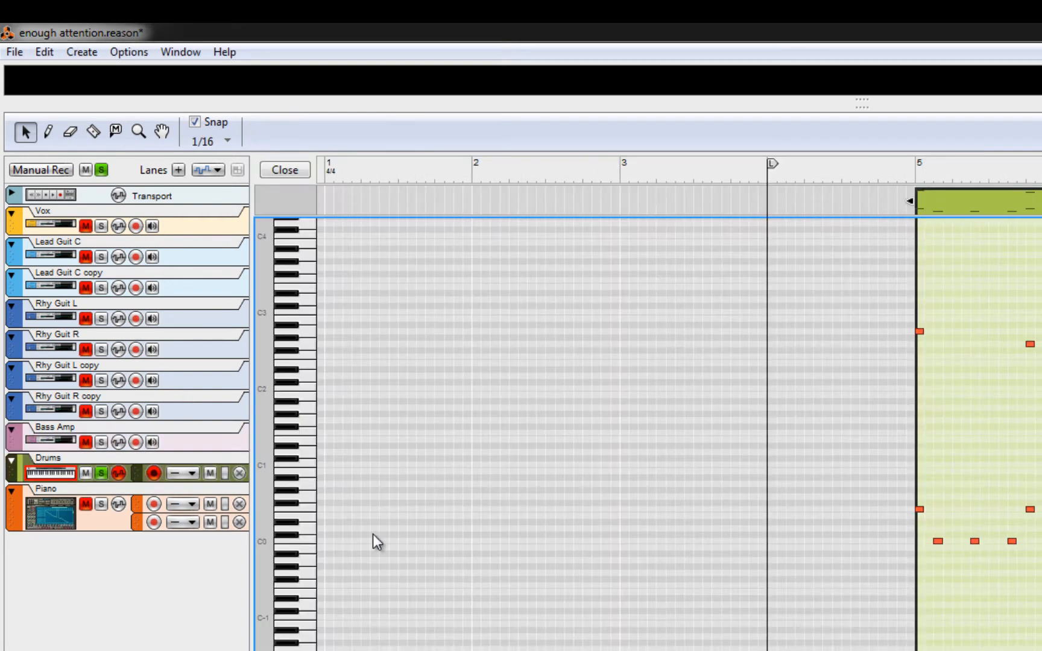
{"action": "left_click_drag", "start_coordinate": [309, 547], "coordinate": [305, 277]}
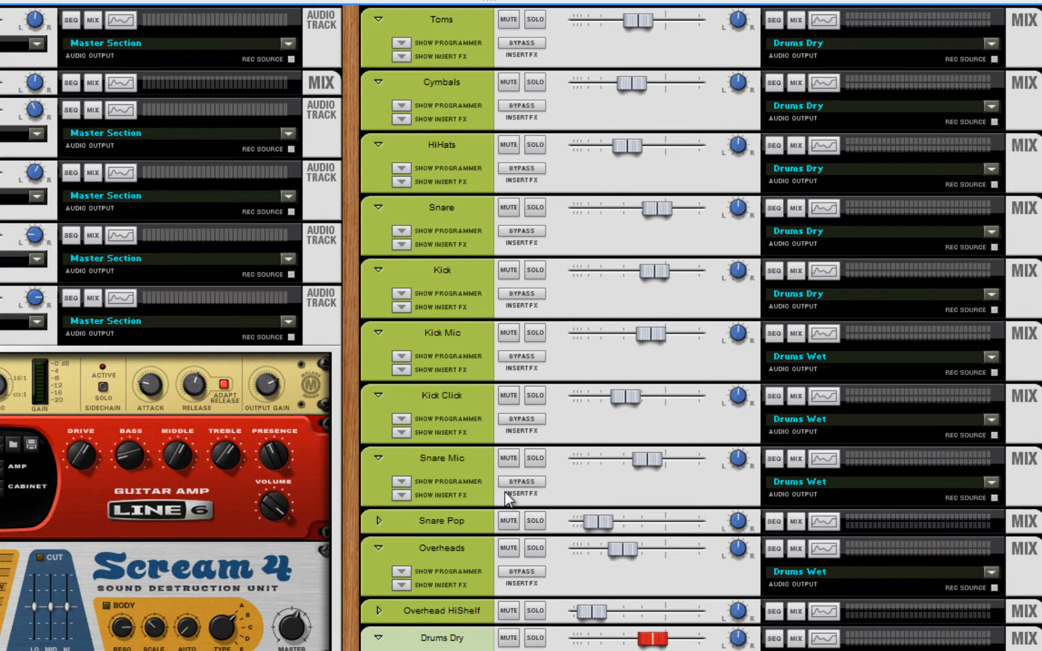
Step: Look over the Kick Mic, Snare Mic and Overheads mix channels and the drum devices below them in the rack
{"action": "left_click", "coordinate": [477, 349]}
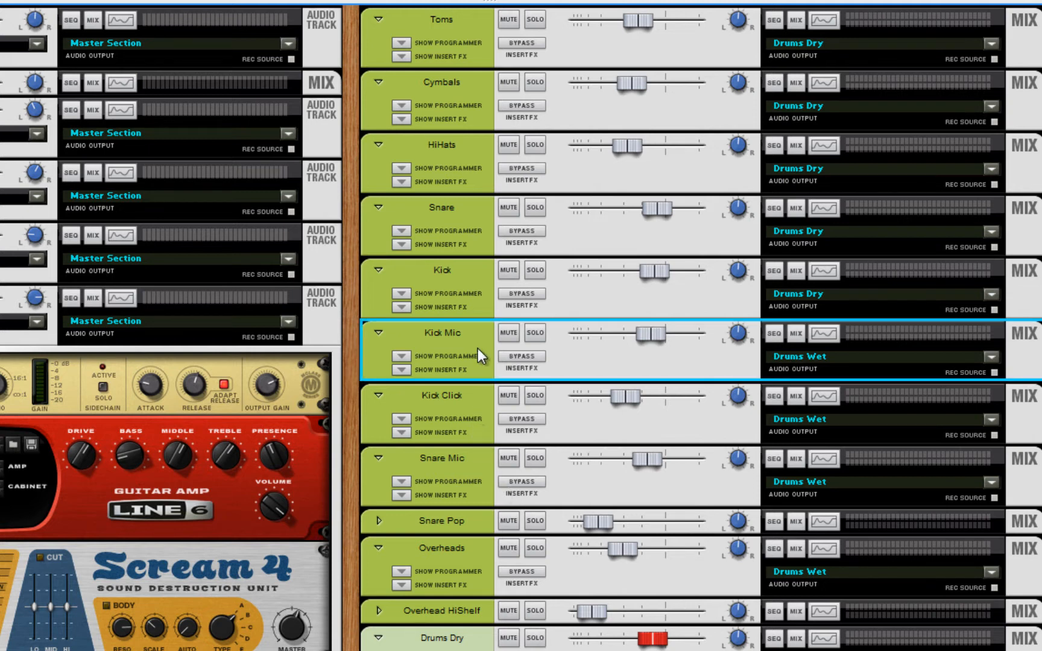
{"action": "left_click", "coordinate": [483, 462]}
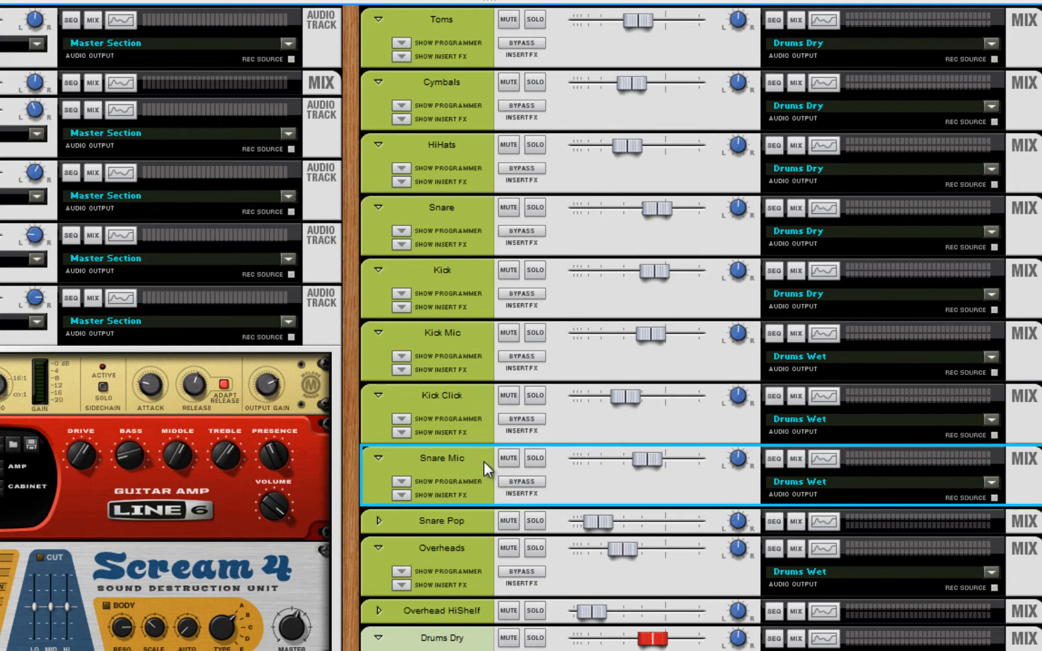
{"action": "left_click", "coordinate": [472, 551]}
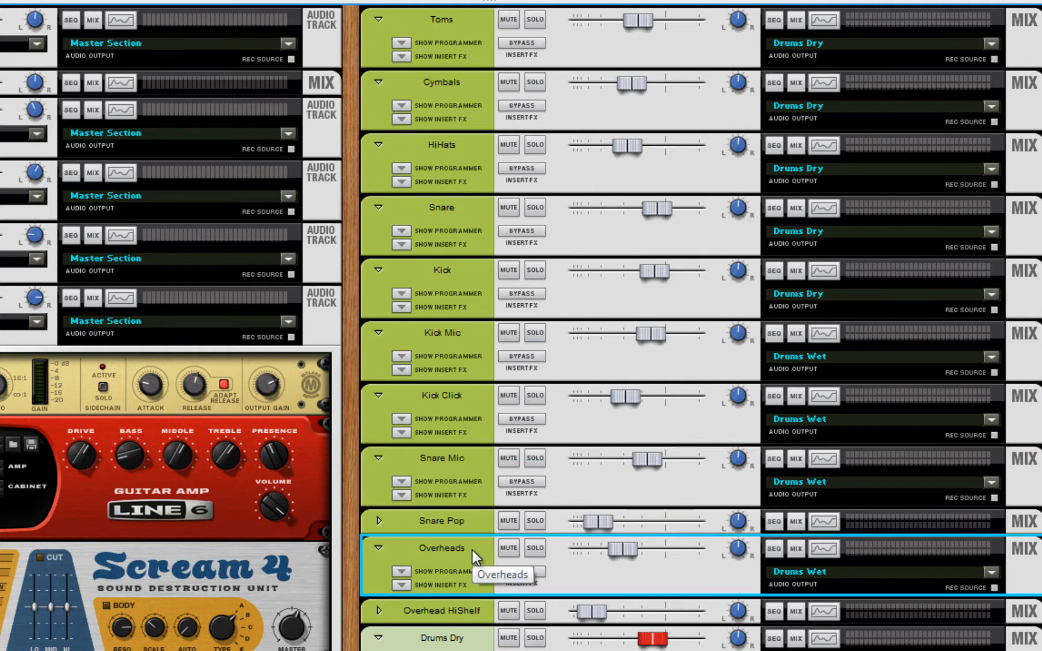
{"action": "scroll", "coordinate": [472, 551], "scroll_direction": "down", "scroll_amount": 2}
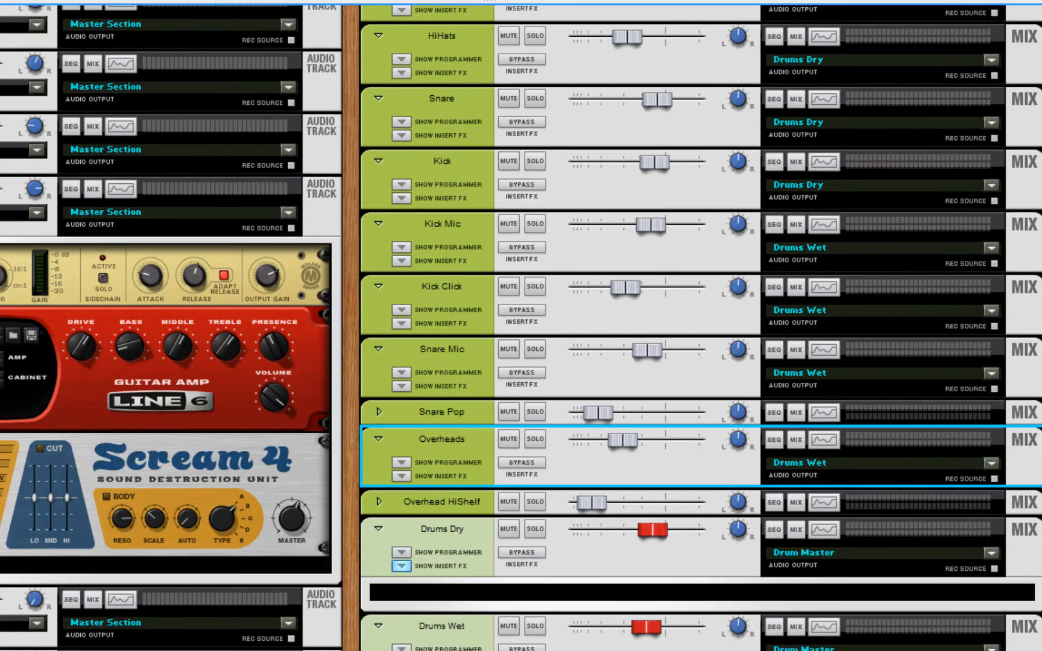
{"action": "scroll", "coordinate": [452, 600], "scroll_direction": "down", "scroll_amount": 10}
{"action": "scroll", "coordinate": [434, 476], "scroll_direction": "down", "scroll_amount": 3}
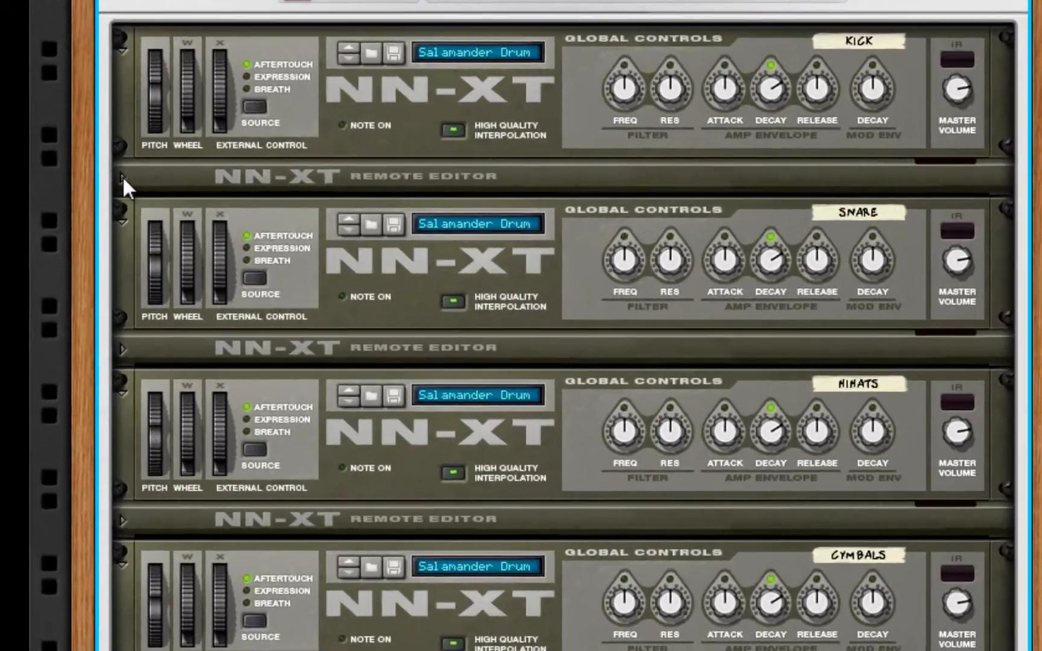
Step: Expand the Kick NN-XT's remote editor and inspect several kick_OH_F samples and kick_OH_FF_2.wav
{"action": "left_click", "coordinate": [460, 214]}
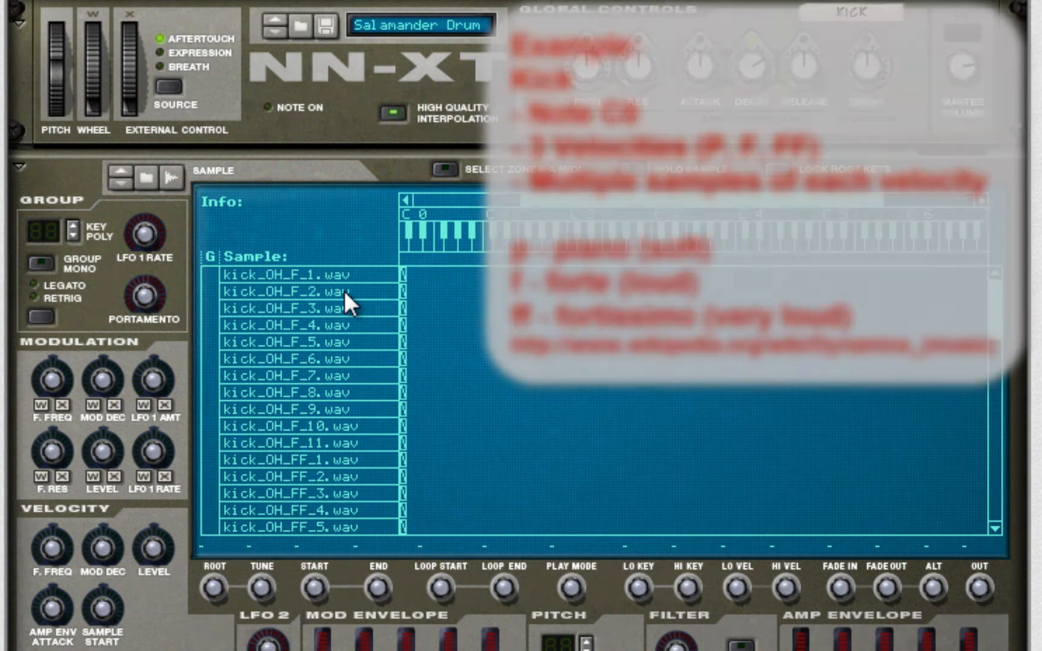
{"action": "left_click", "coordinate": [341, 326]}
{"action": "left_click", "coordinate": [340, 393]}
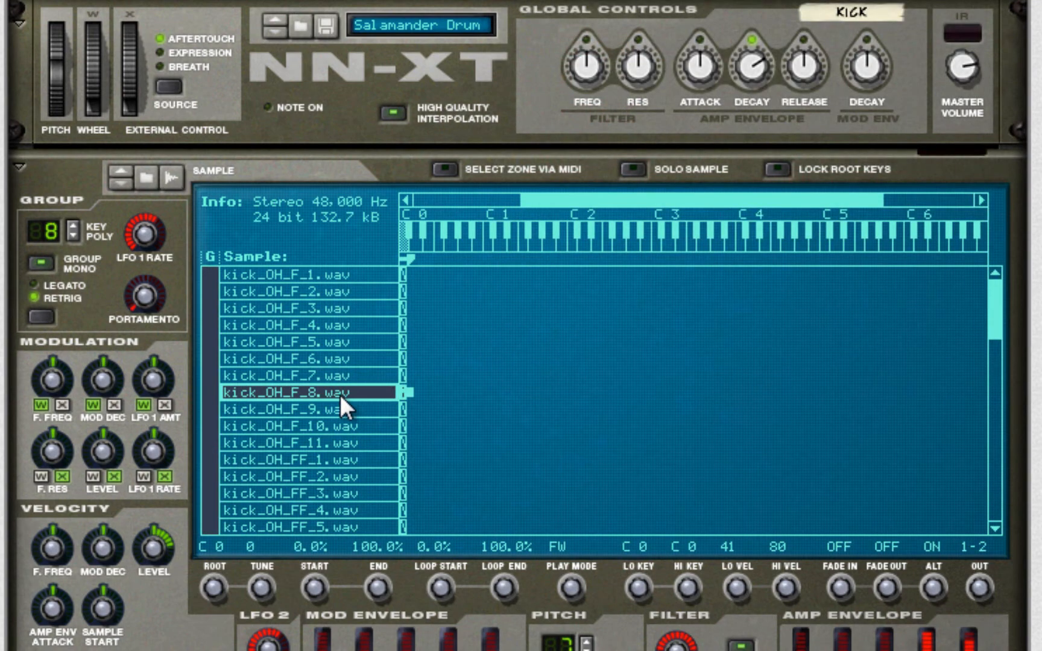
{"action": "left_click", "coordinate": [326, 292]}
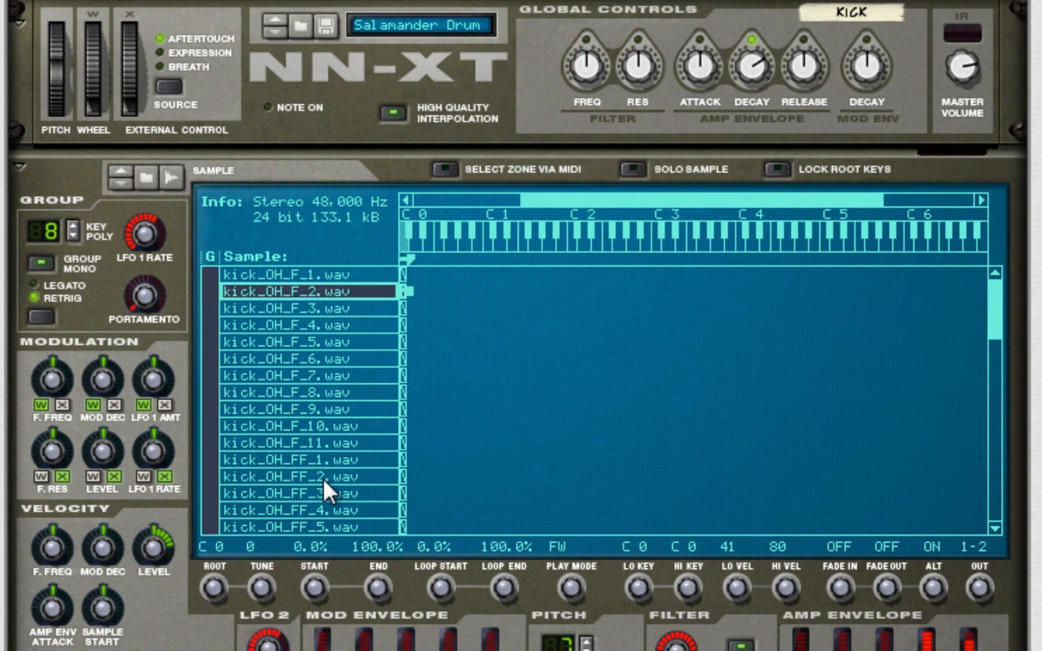
{"action": "left_click", "coordinate": [334, 444]}
{"action": "left_click", "coordinate": [391, 476]}
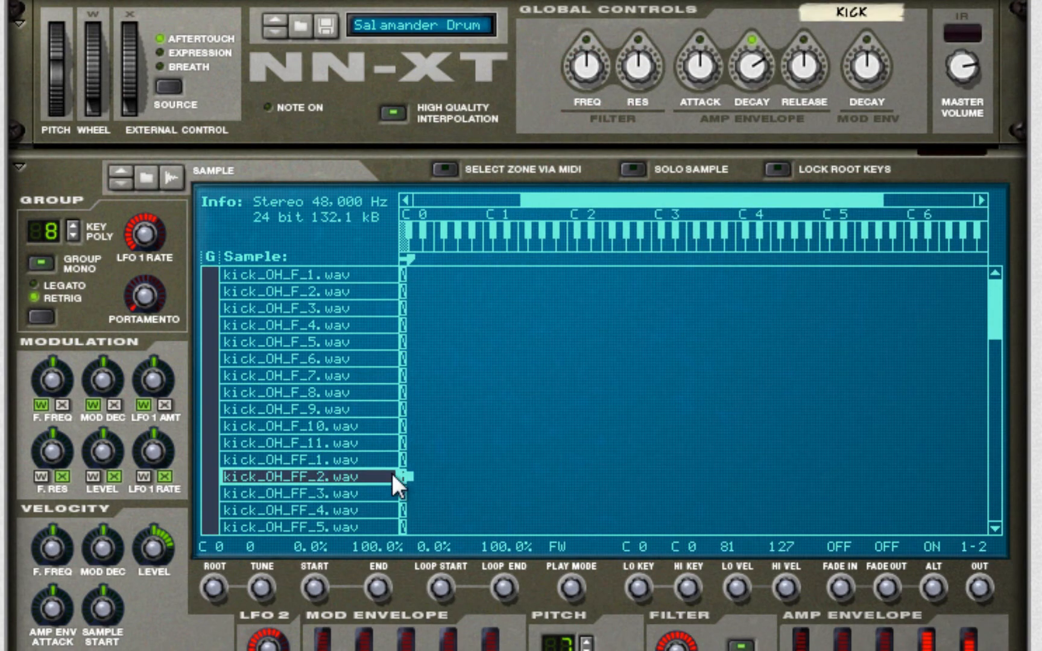
Step: Inspect the soft kick_OH_P samples further down the Kick NN-XT's sample list
{"action": "left_click_drag", "start_coordinate": [995, 338], "coordinate": [998, 400]}
{"action": "left_click", "coordinate": [314, 460]}
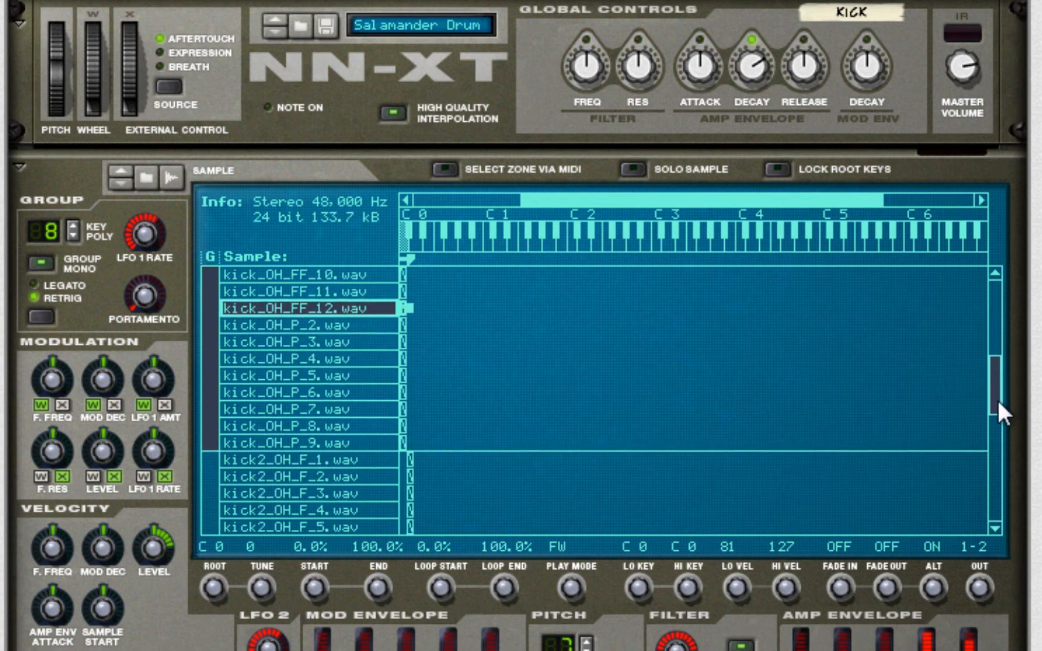
{"action": "left_click", "coordinate": [296, 411]}
{"action": "left_click", "coordinate": [301, 427]}
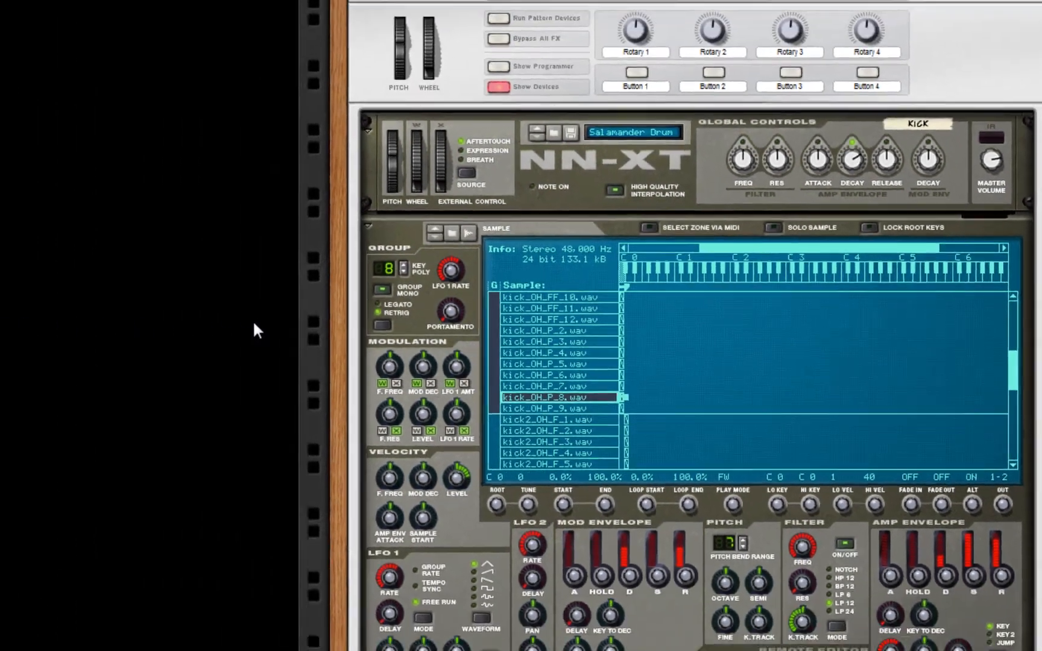
Step: Show the On-screen Piano Keys and enable Select Zone via MIDI on the Kick NN-XT
{"action": "key", "text": "F4"}
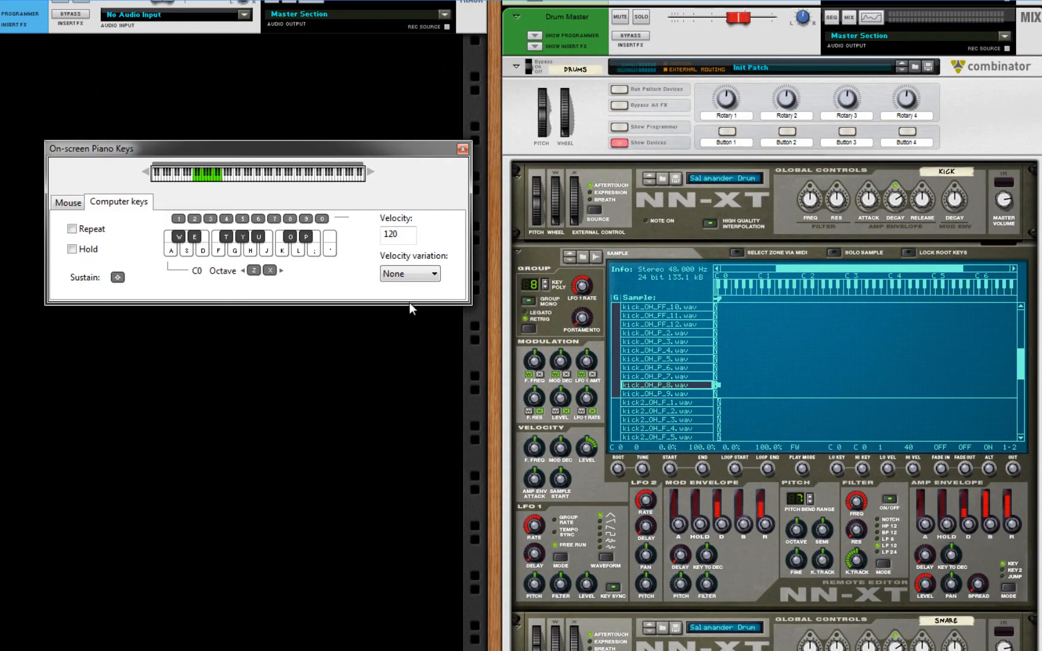
{"action": "left_click", "coordinate": [739, 252]}
{"action": "scroll", "coordinate": [776, 339], "scroll_direction": "up", "scroll_amount": 4}
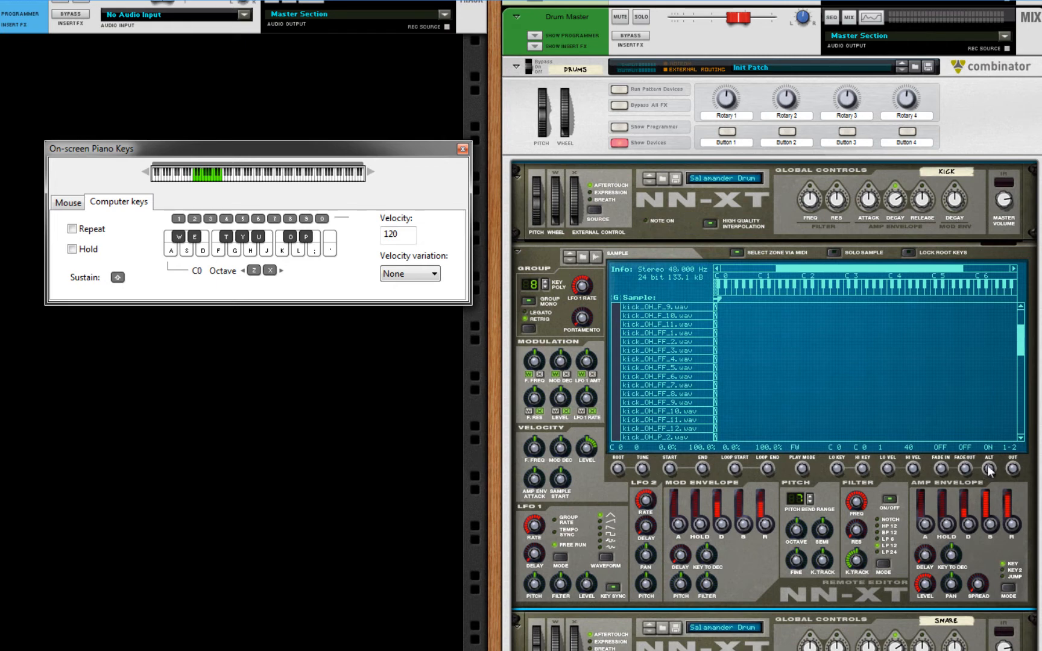
Step: Play C0 repeatedly at velocity 120 to watch the Kick NN-XT alternate between its kick_OH_FF samples
{"action": "key", "text": "a"}
{"action": "key", "text": "a"}
{"action": "key", "text": "a"}
{"action": "key", "text": "a"}
{"action": "key", "text": "a"}
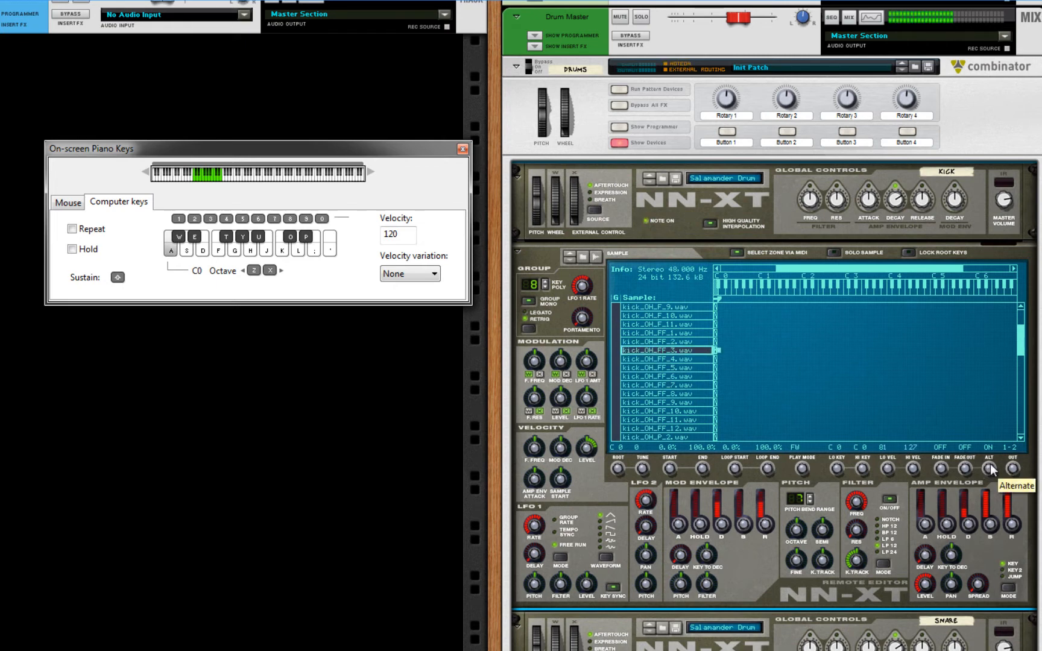
{"action": "key", "text": "a"}
{"action": "key", "text": "a"}
{"action": "key", "text": "a"}
{"action": "key", "text": "a"}
{"action": "key", "text": "a"}
{"action": "key", "text": "a"}
{"action": "key", "text": "a"}
{"action": "key", "text": "a"}
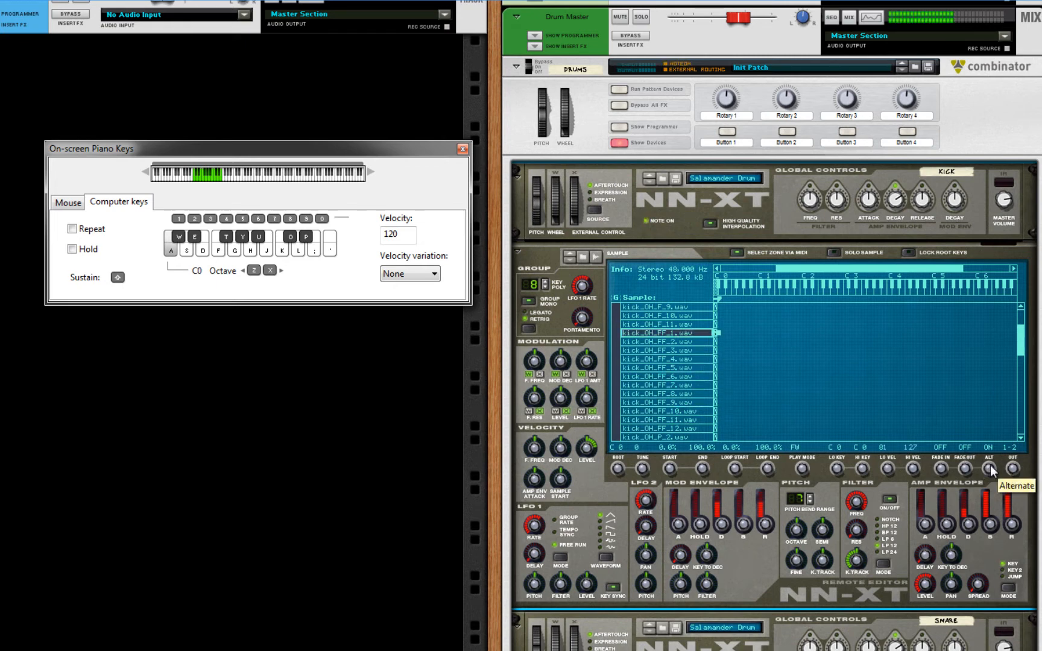
{"action": "key", "text": "a"}
{"action": "key", "text": "a"}
{"action": "key", "text": "a"}
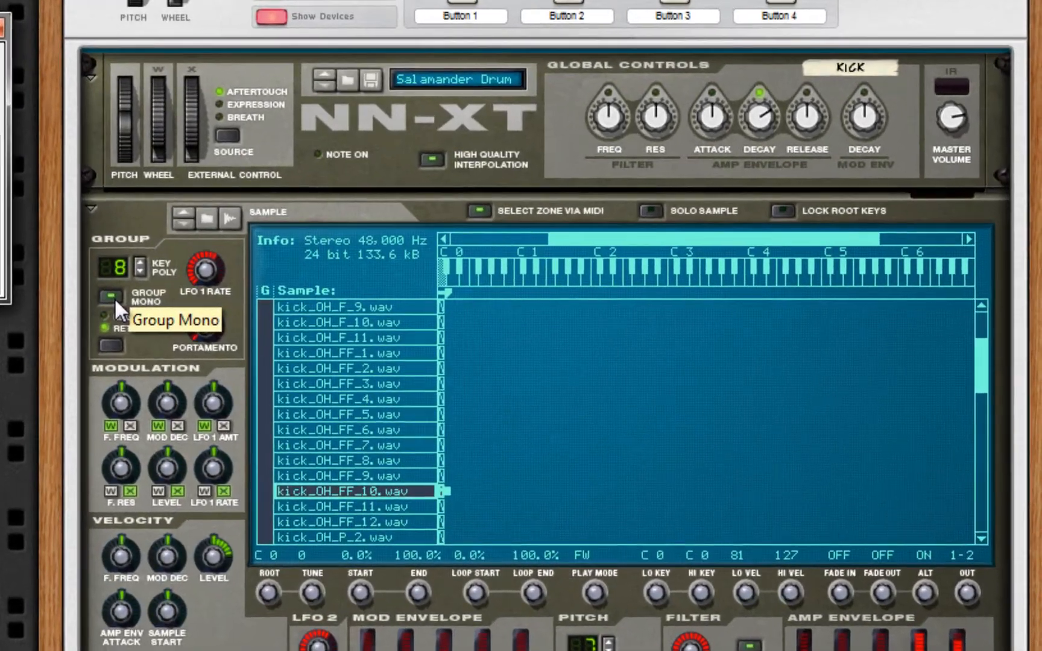
{"action": "key", "text": "a"}
{"action": "key", "text": "a"}
{"action": "key", "text": "a"}
{"action": "key", "text": "a"}
{"action": "key", "text": "a"}
{"action": "key", "text": "a"}
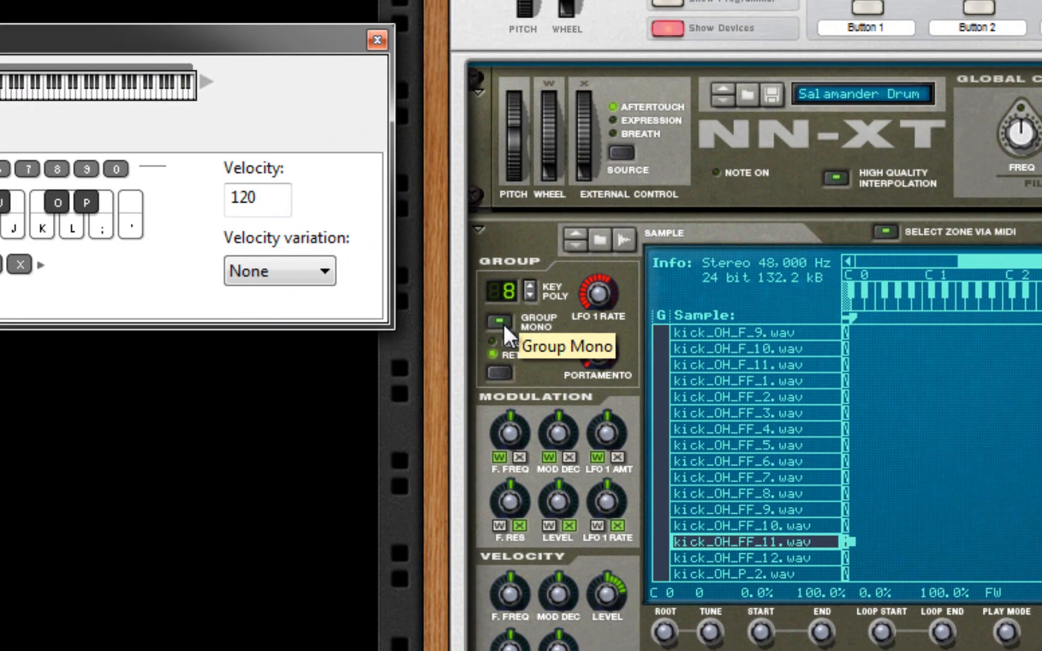
Step: Set the on-screen keyboard's velocity to 30 and play C0 repeatedly to trigger the kick_OH_P samples
{"action": "double_click", "coordinate": [269, 198]}
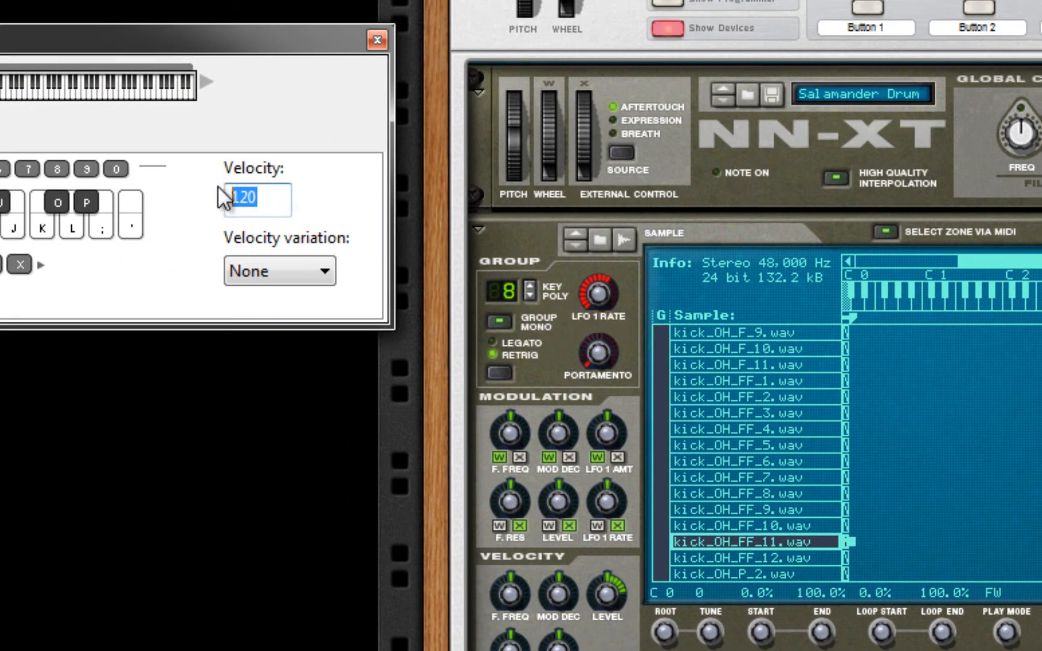
{"action": "type", "text": "30"}
{"action": "key", "text": "Return"}
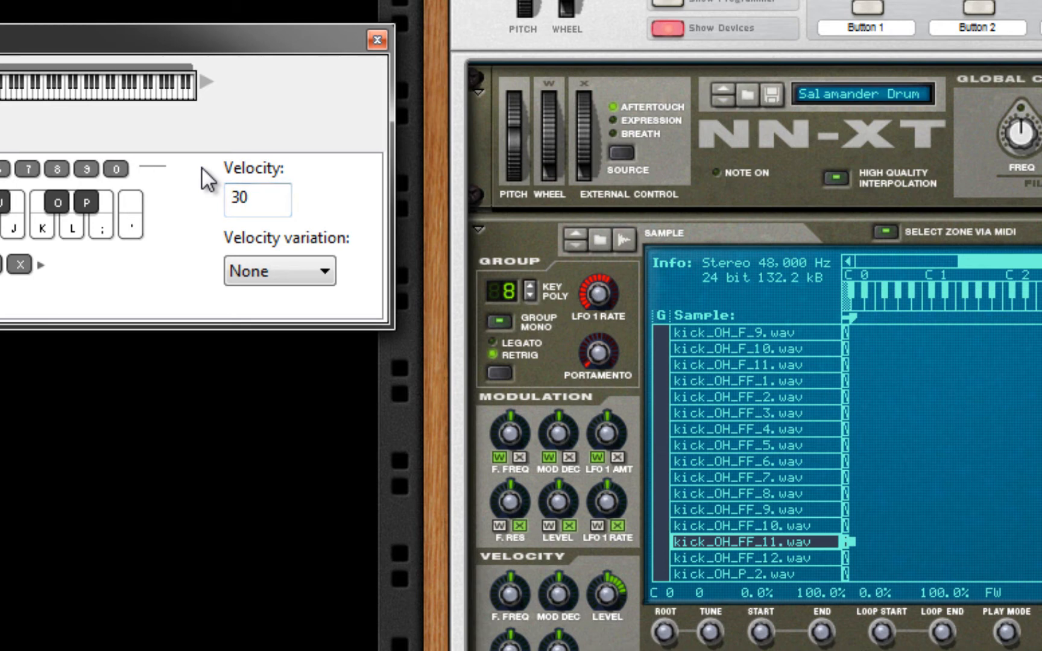
{"action": "key", "text": "Down"}
{"action": "key", "text": "Down"}
{"action": "key", "text": "Down"}
{"action": "key", "text": "Down"}
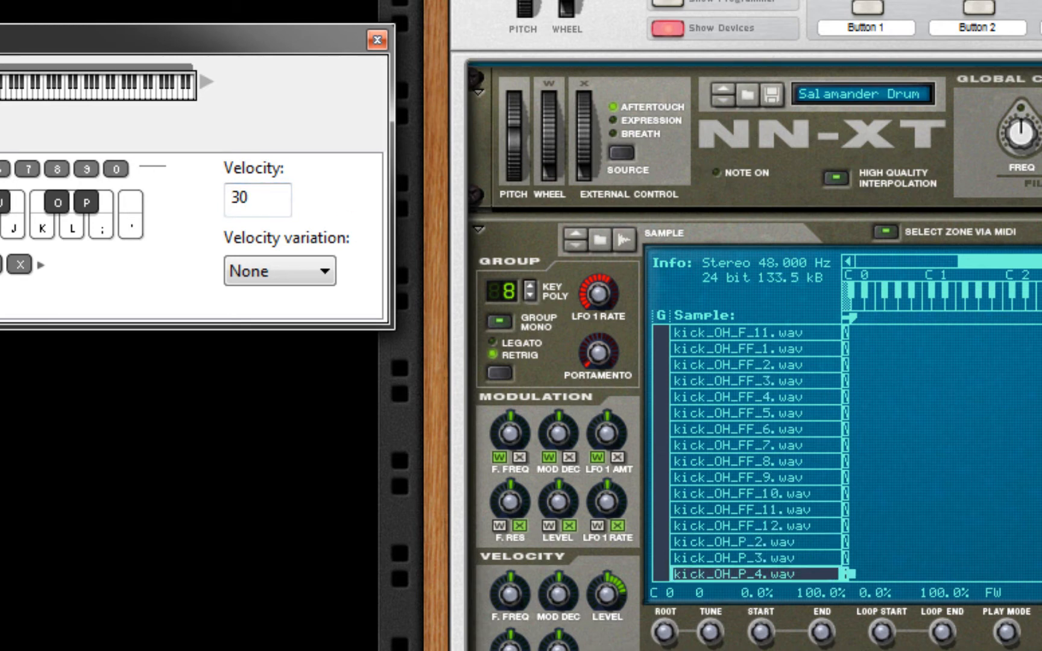
{"action": "key", "text": "Down"}
{"action": "key", "text": "Down"}
{"action": "key", "text": "Down"}
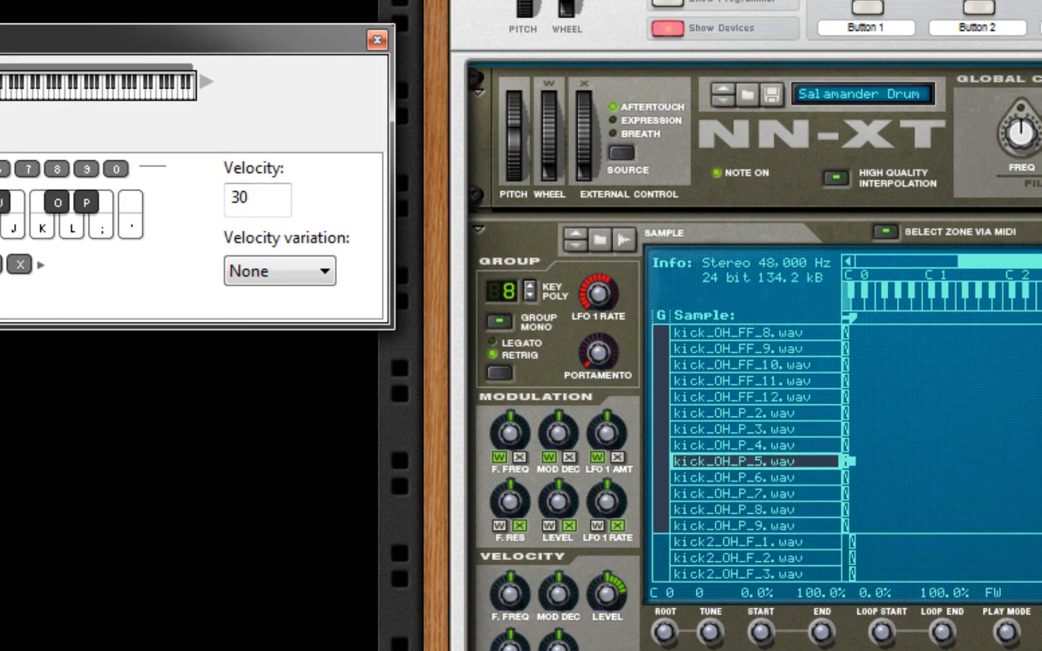
{"action": "key", "text": "Up"}
{"action": "key", "text": "Up"}
{"action": "key", "text": "Up"}
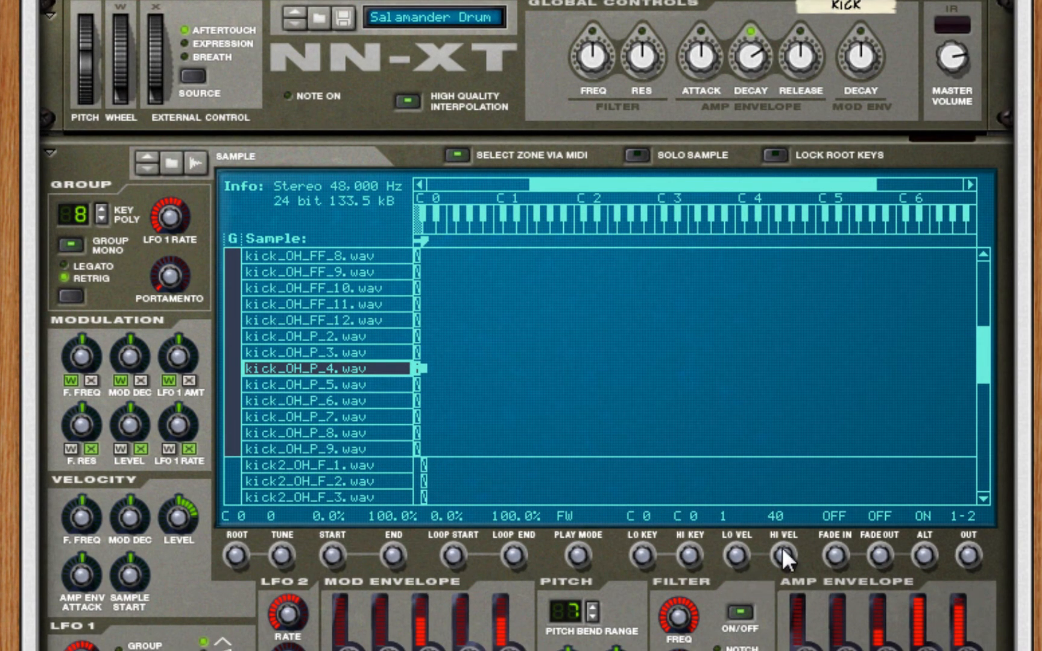
Step: Select the soft kick samples from kick_OH_P_2.wav through kick_OH_P_9.wav in the Kick NN-XT
{"action": "left_click", "coordinate": [343, 336]}
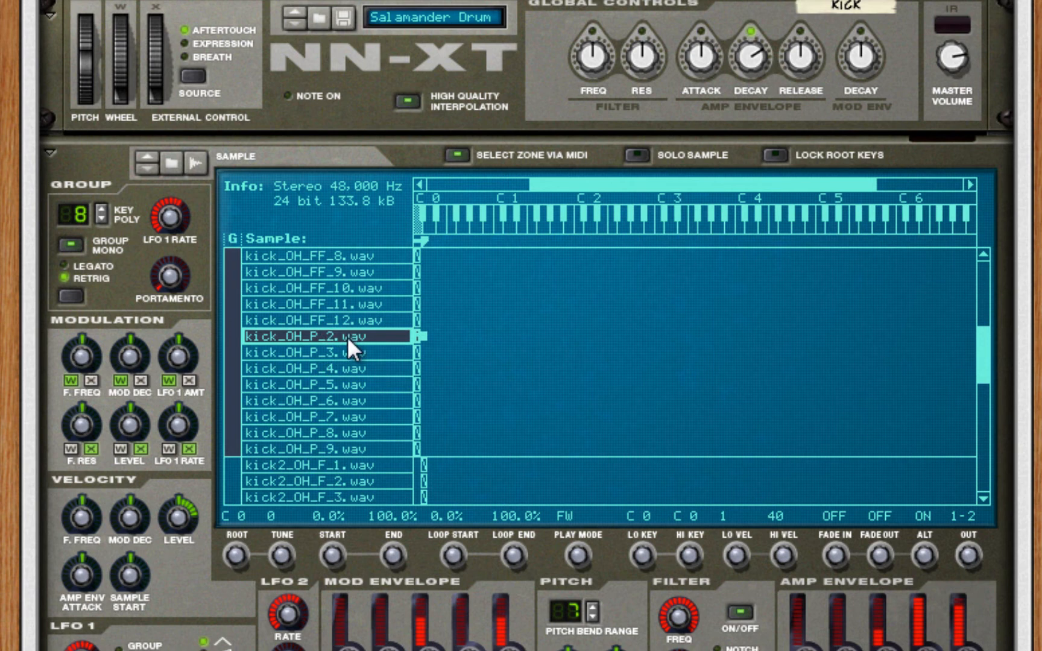
{"action": "left_click_drag", "start_coordinate": [347, 337], "coordinate": [348, 450]}
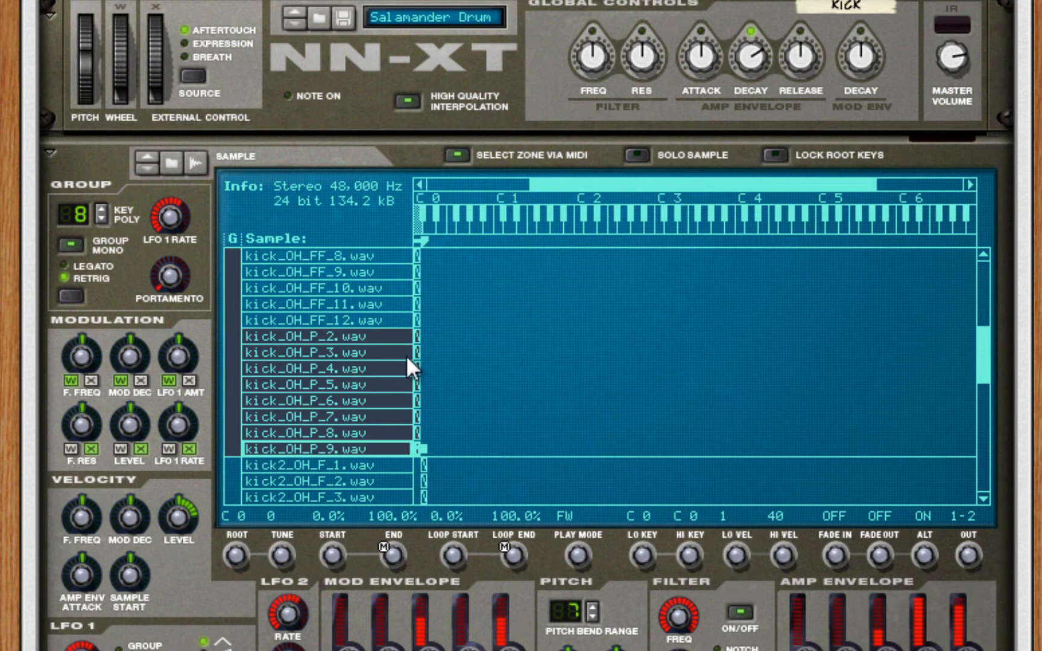
Step: Select kick_OH_FF_11.wav in the Kick NN-XT to check the velocity range of the hard kick samples
{"action": "left_click", "coordinate": [345, 304]}
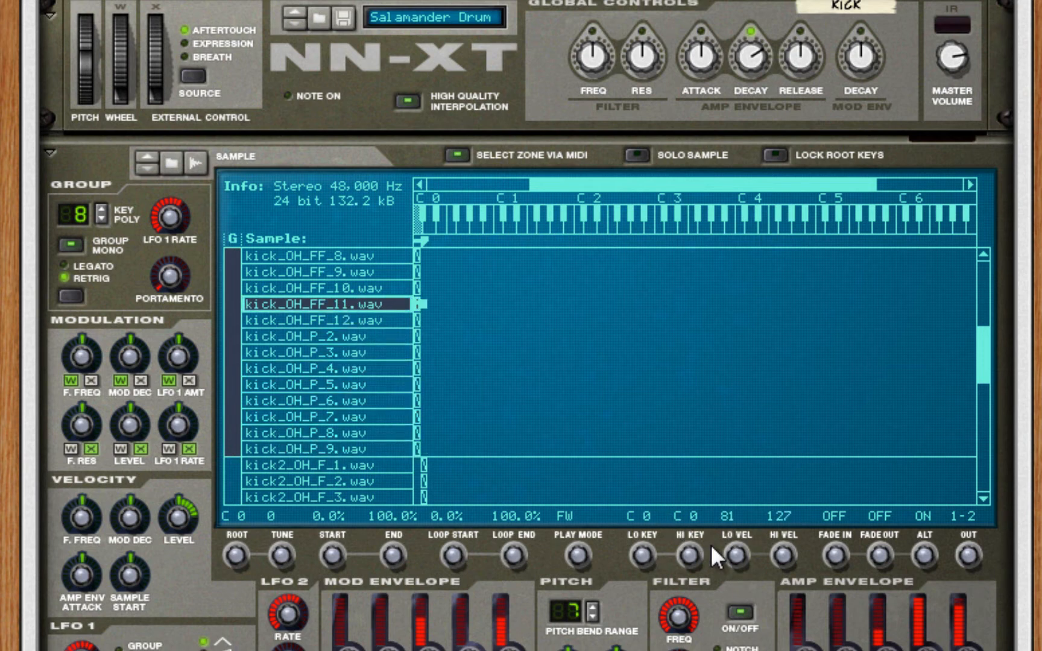
{"action": "left_click_drag", "start_coordinate": [986, 361], "coordinate": [573, 322]}
{"action": "left_click", "coordinate": [340, 337]}
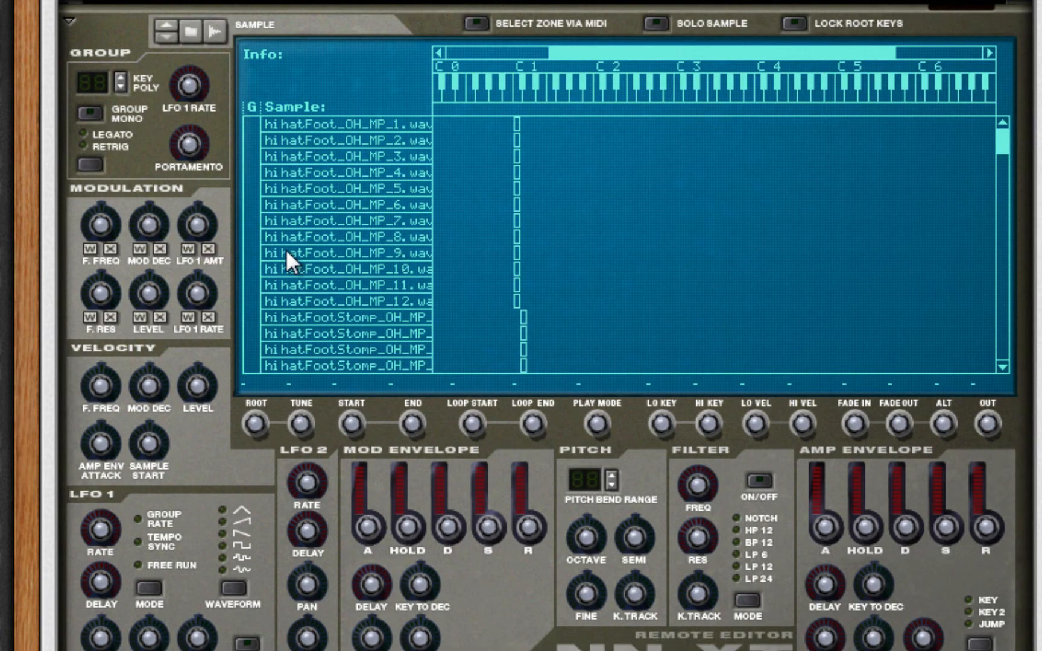
Step: Select hihatFoot_OH_MP_9.wav in the hi-hat NN-XT and look through the rest of its sample map
{"action": "left_click", "coordinate": [287, 253]}
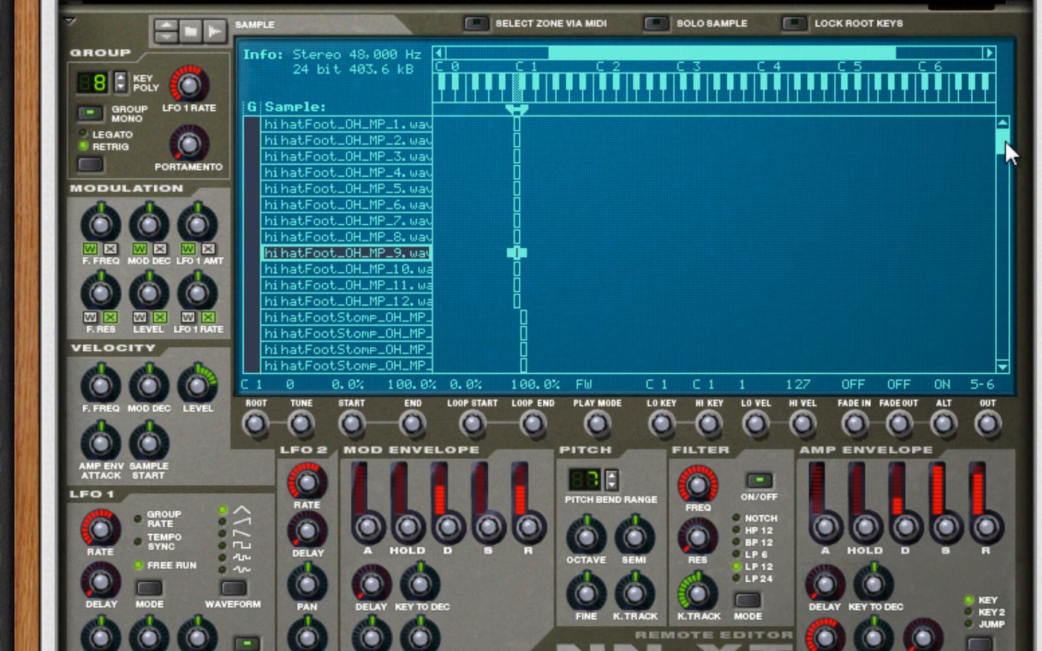
{"action": "left_click_drag", "start_coordinate": [1001, 142], "coordinate": [978, 247]}
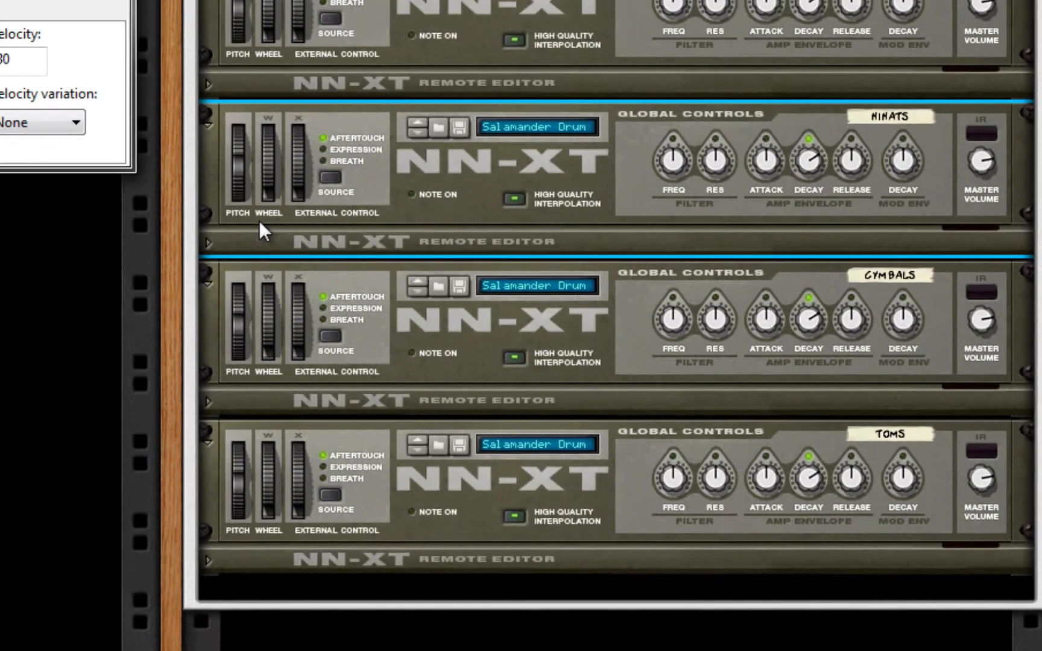
Step: Show the rear of the rack, close the On-screen Piano Keys, and follow the samplers' cables to the drum mix channels
{"action": "key", "text": "Tab"}
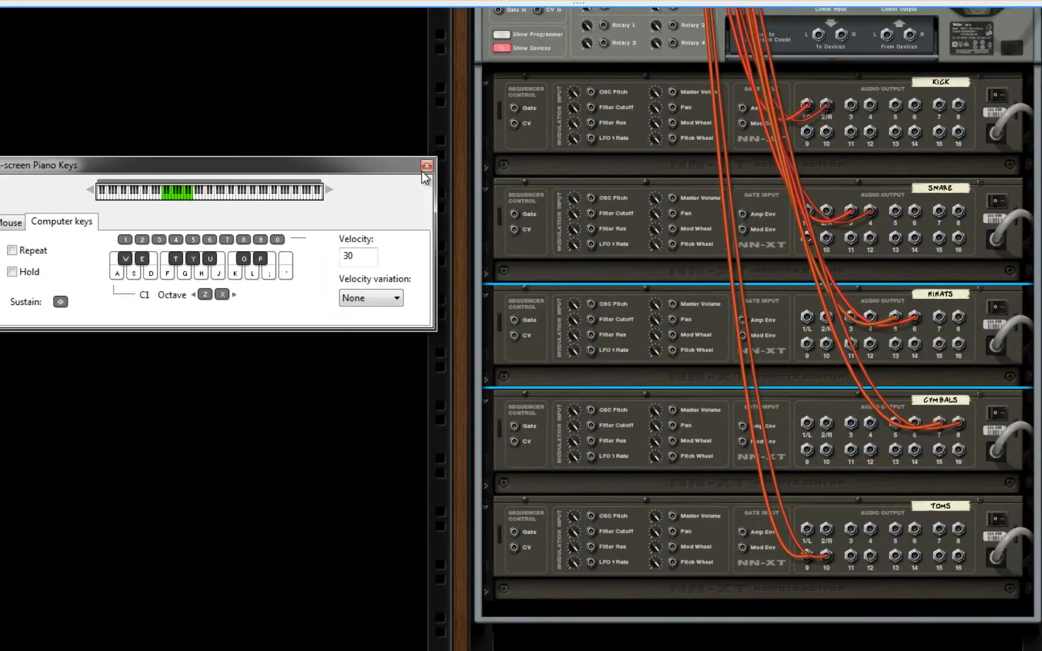
{"action": "left_click", "coordinate": [350, 105]}
{"action": "scroll", "coordinate": [535, 225], "scroll_direction": "up", "scroll_amount": 4}
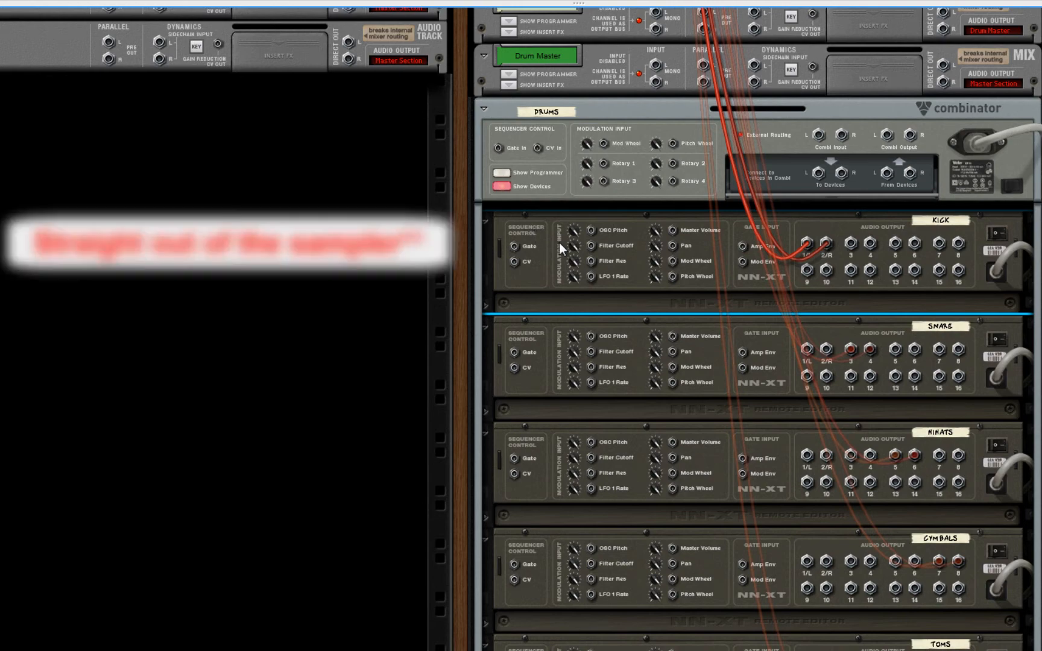
{"action": "scroll", "coordinate": [559, 242], "scroll_direction": "up", "scroll_amount": 5}
{"action": "scroll", "coordinate": [559, 243], "scroll_direction": "up", "scroll_amount": 5}
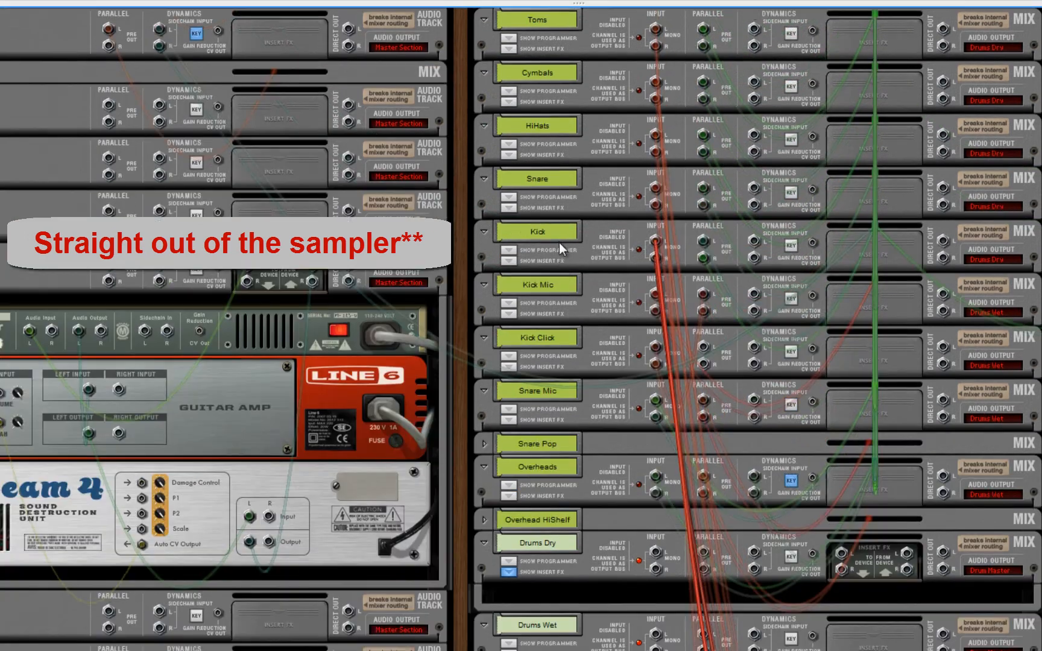
Step: Show the Kick channel's insert effects and examine the cabling of its compressor and Kick Parallel Spider Audio splitter
{"action": "left_click", "coordinate": [489, 250]}
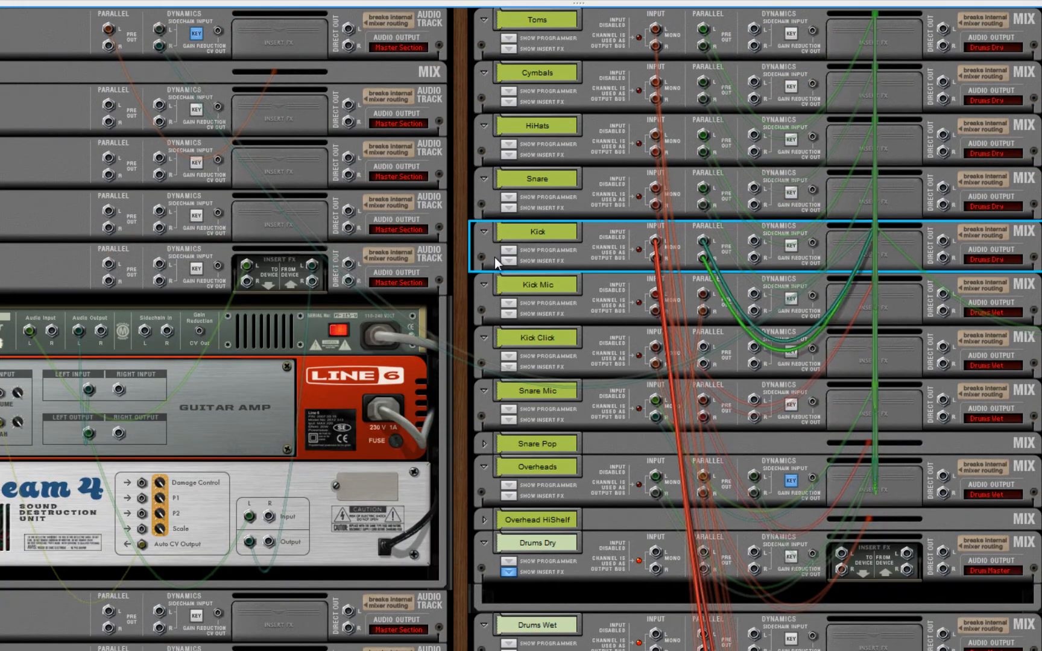
{"action": "left_click", "coordinate": [508, 261]}
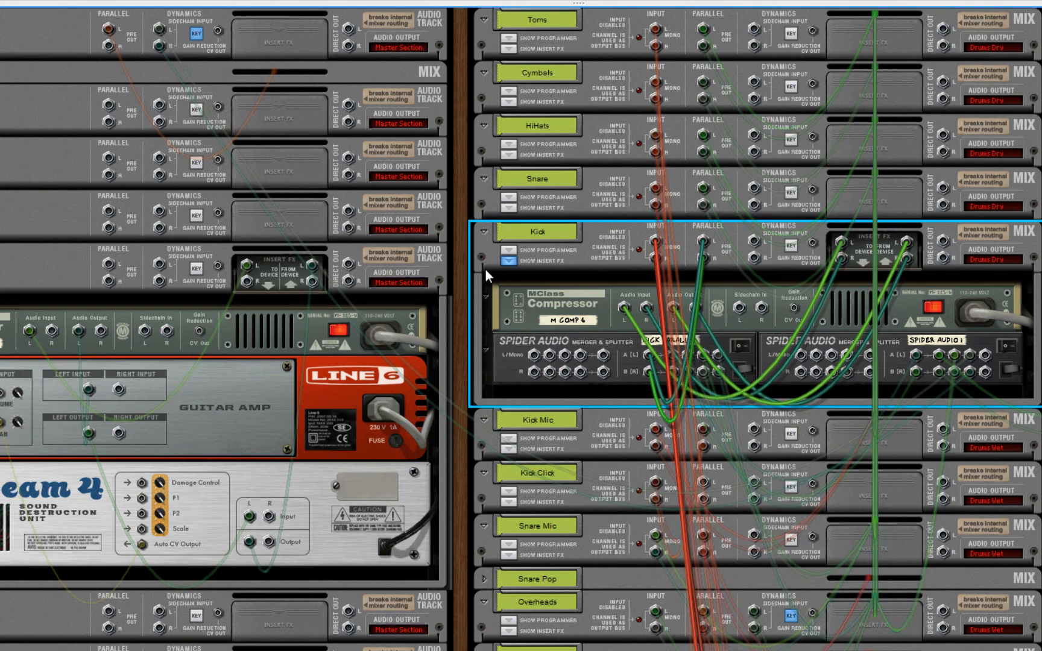
{"action": "key", "text": "Tab"}
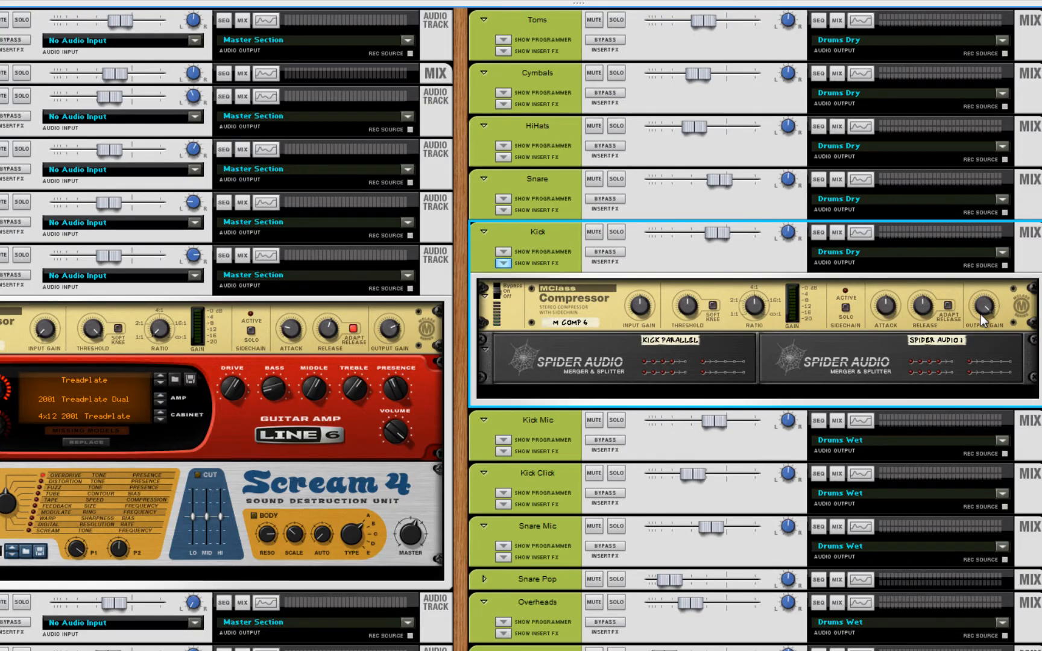
{"action": "key", "text": "Tab"}
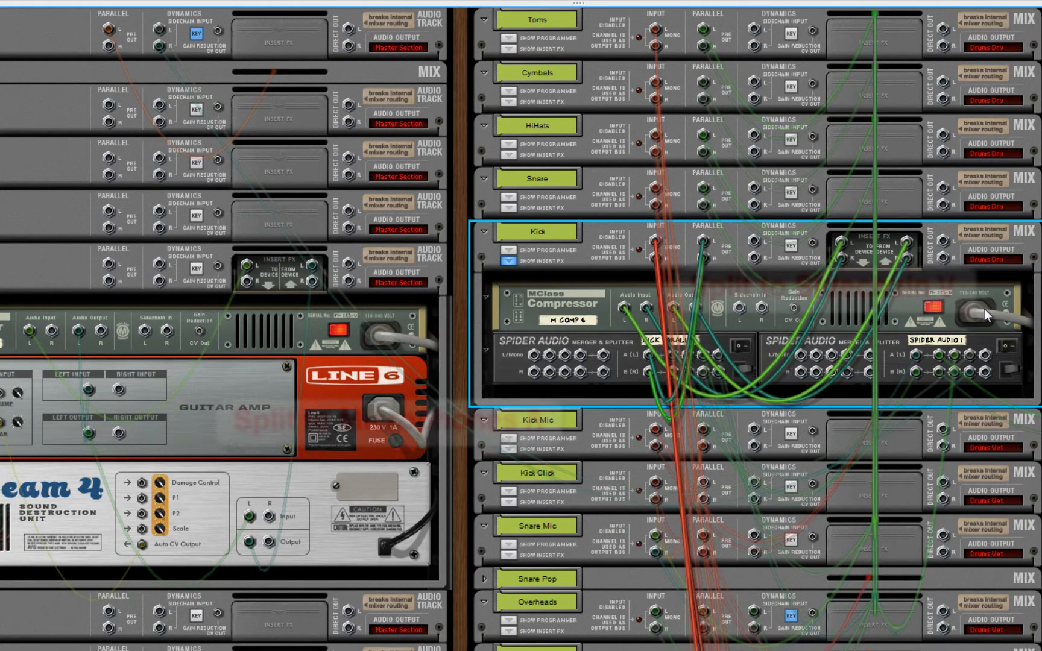
{"action": "left_click", "coordinate": [627, 349]}
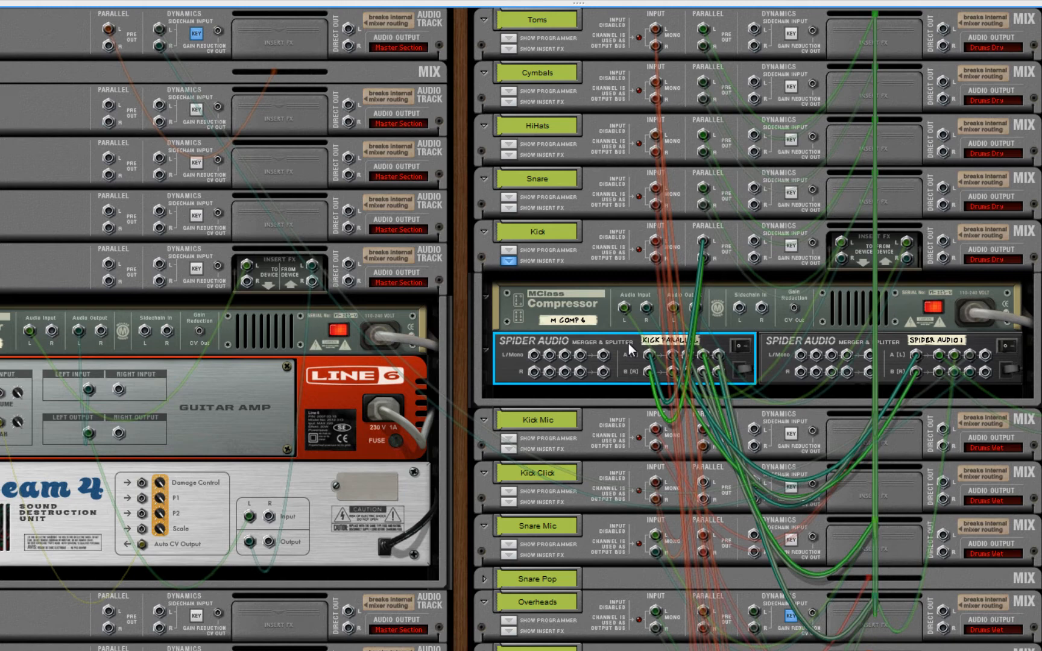
Step: Show the Kick Mic channel's insert effects and view its mixer and ECF-42 filters from the rack front
{"action": "left_click", "coordinate": [509, 450]}
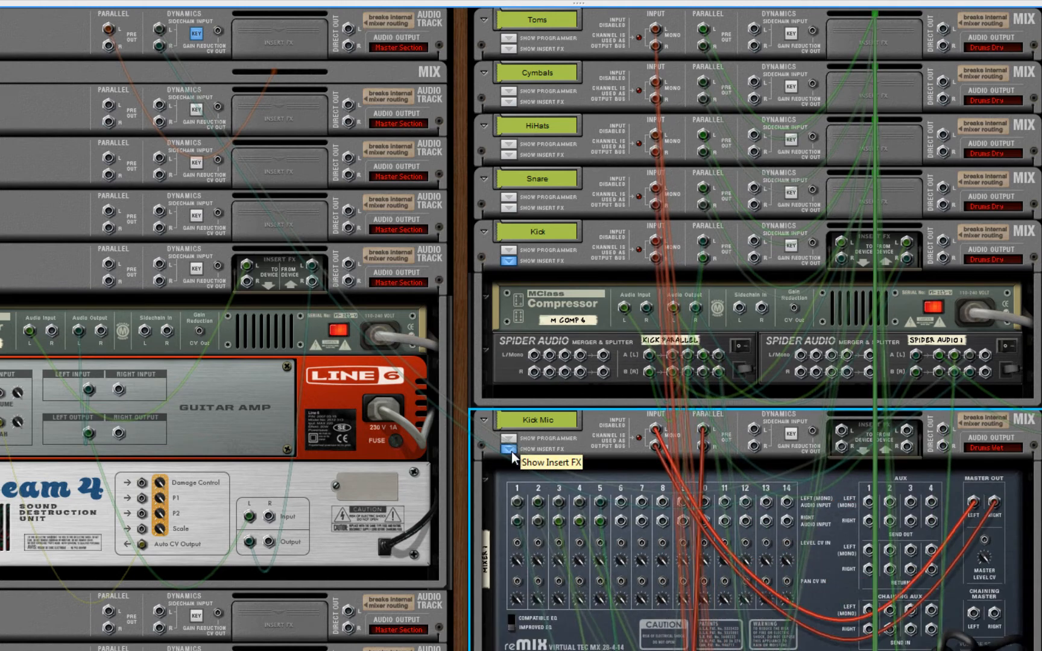
{"action": "scroll", "coordinate": [516, 454], "scroll_direction": "down", "scroll_amount": 2}
{"action": "key", "text": "Tab"}
{"action": "scroll", "coordinate": [533, 521], "scroll_direction": "down", "scroll_amount": 2}
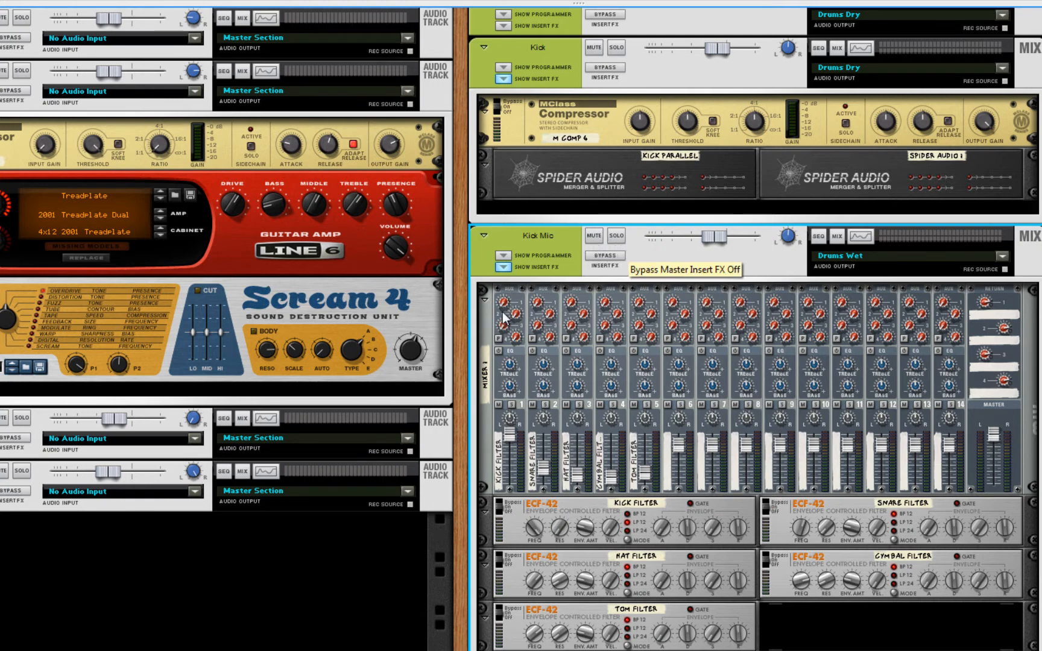
Step: Solo the Kick Mic channel to listen to it, hide its insert effects, and turn solo off
{"action": "left_click", "coordinate": [614, 235]}
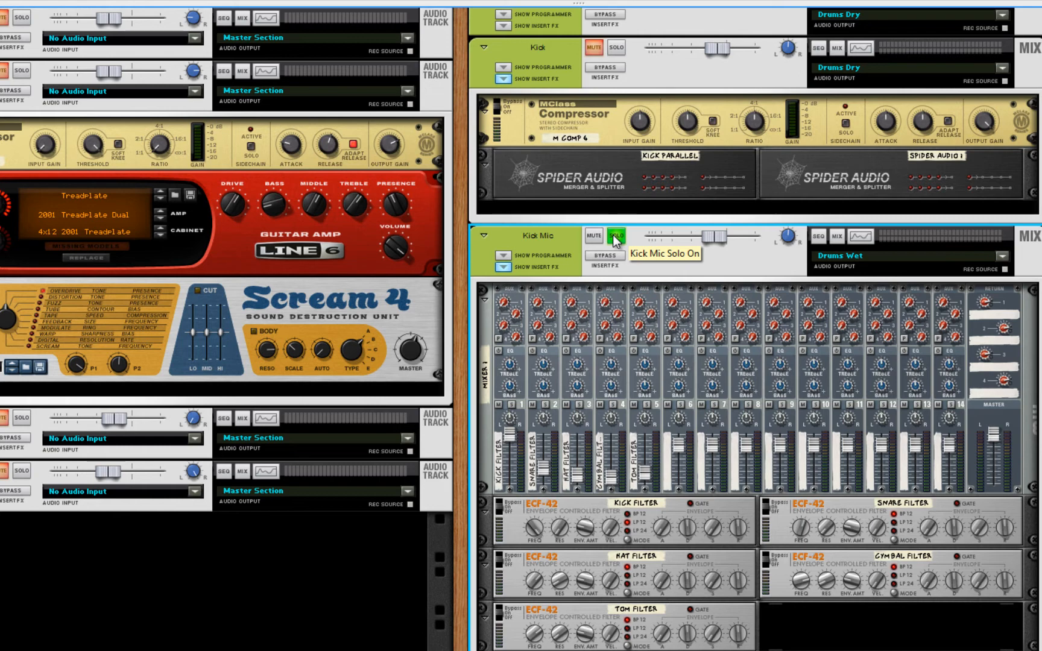
{"action": "left_click", "coordinate": [503, 267]}
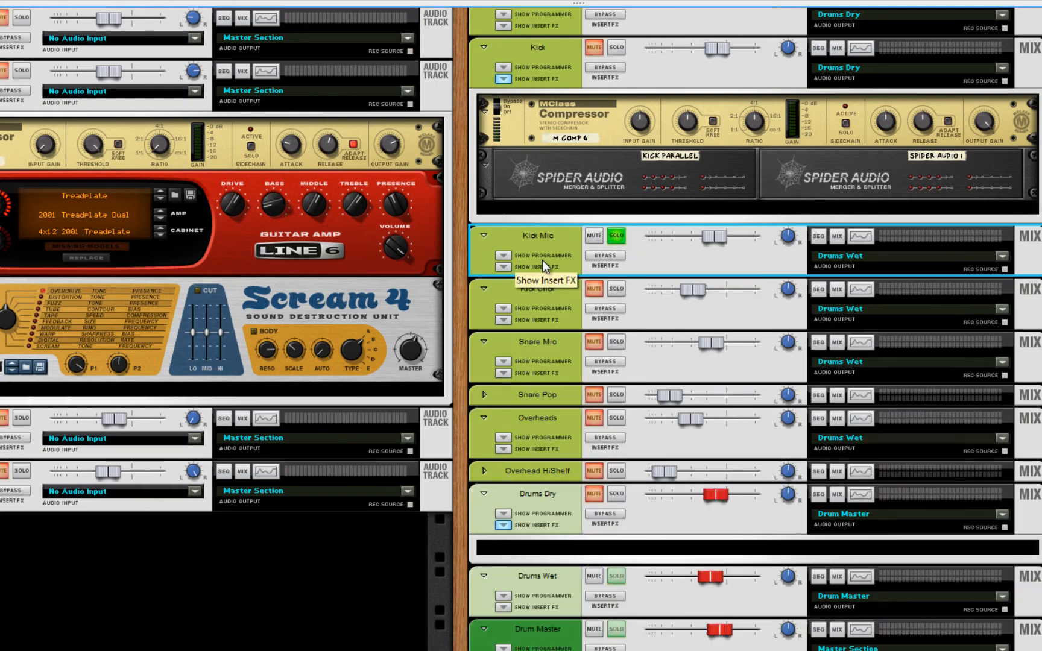
{"action": "left_click", "coordinate": [615, 236]}
Step: Show the Snare Mic channel's insert effects, listen to the channel in solo, and hide the effects again
{"action": "left_click", "coordinate": [503, 374]}
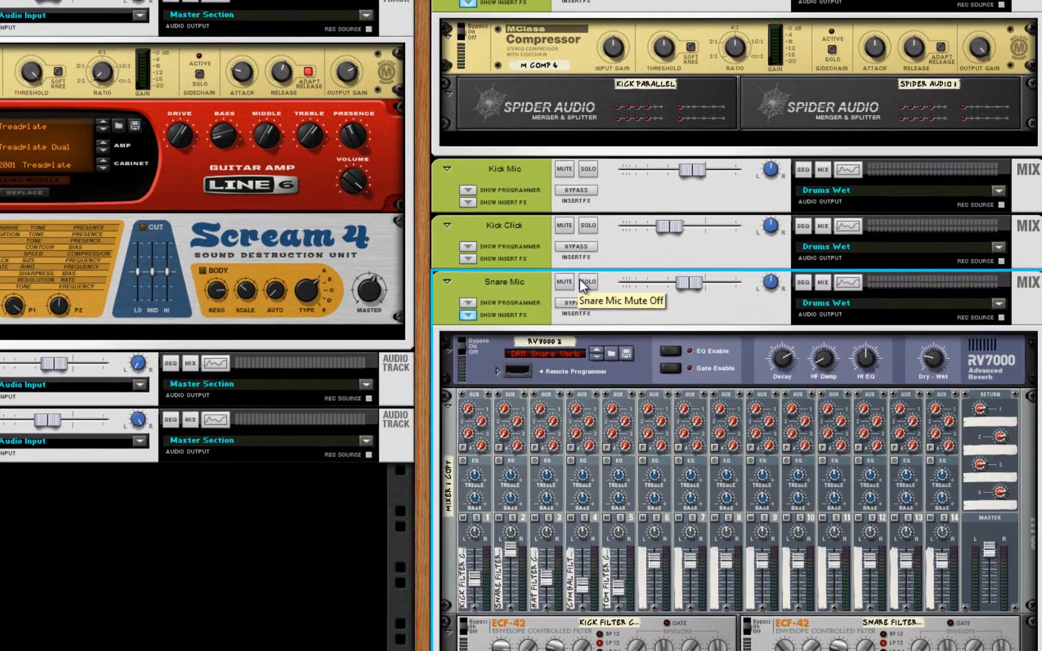
{"action": "left_click", "coordinate": [580, 282]}
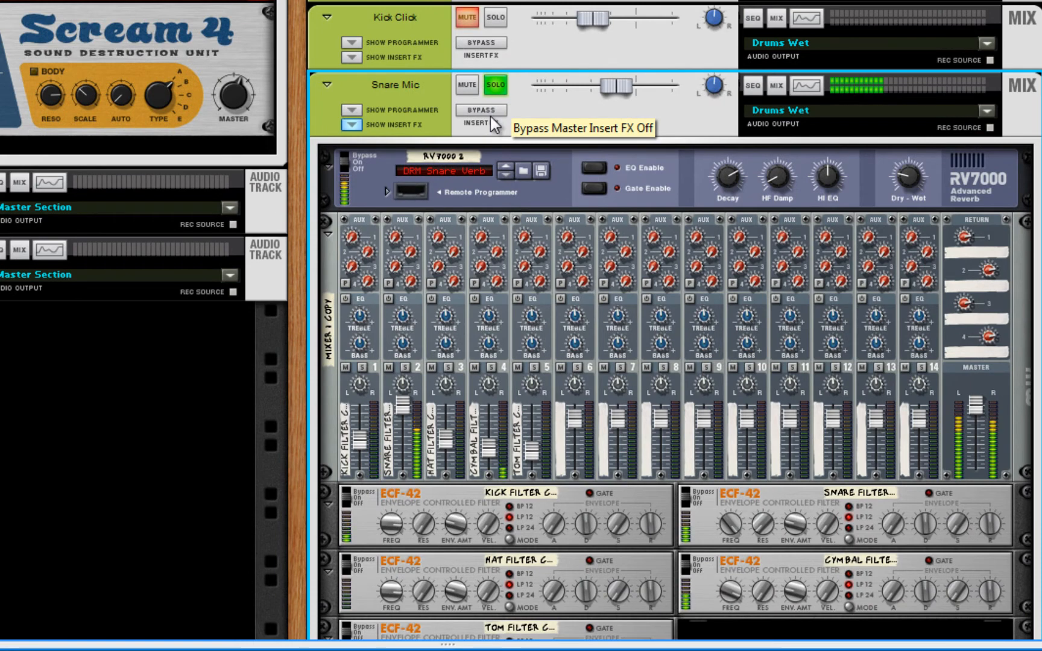
{"action": "scroll", "coordinate": [512, 254], "scroll_direction": "down", "scroll_amount": 2}
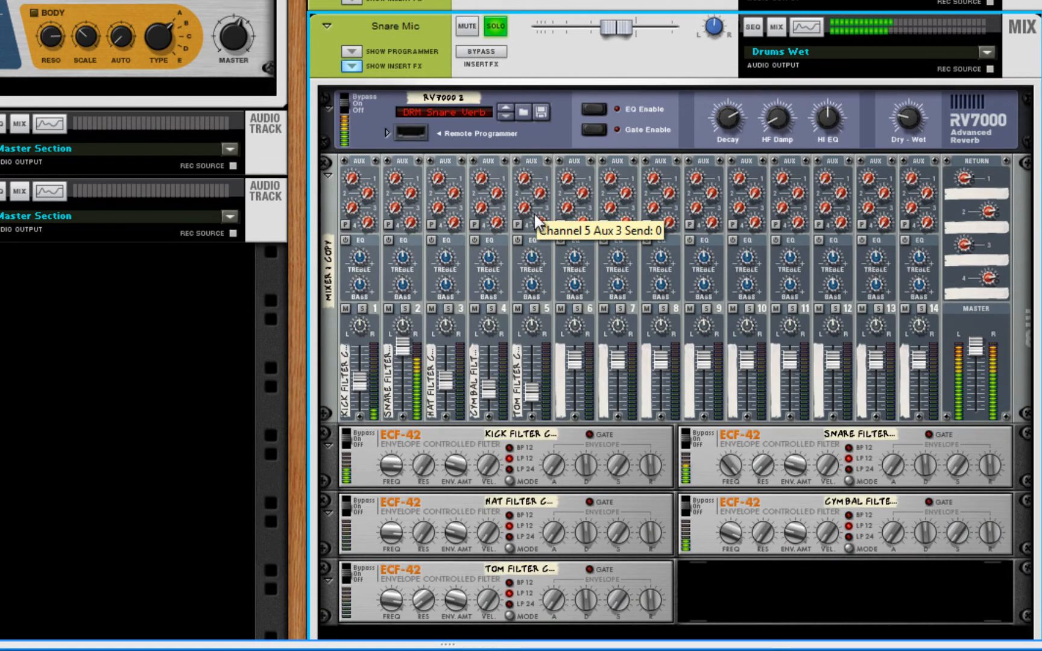
{"action": "left_click", "coordinate": [492, 30]}
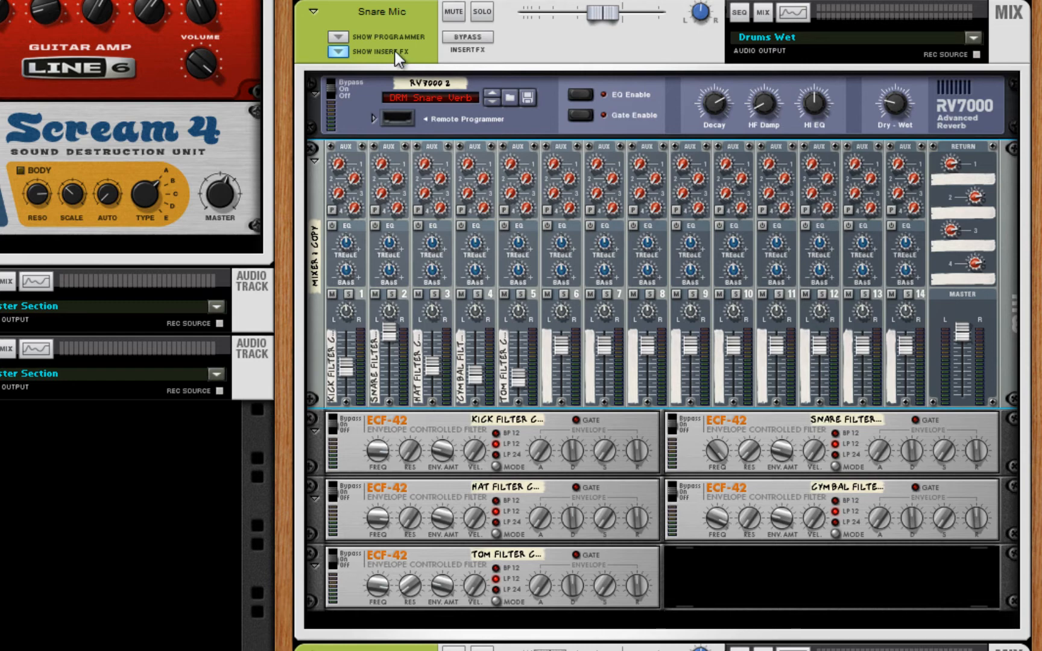
{"action": "left_click", "coordinate": [339, 51]}
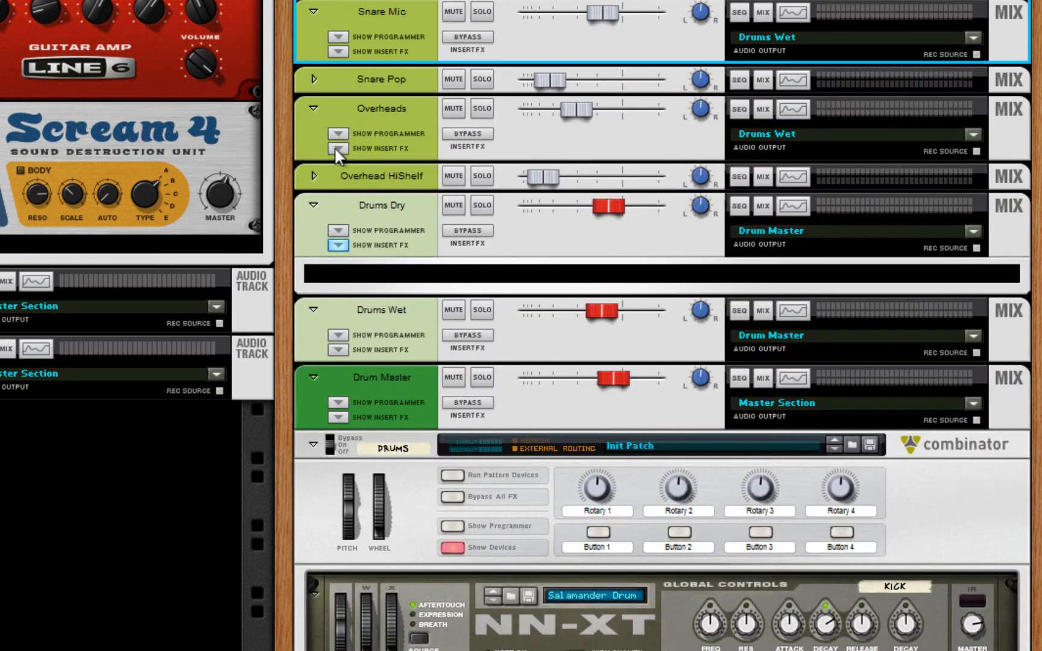
Step: Show the Overheads channel's insert effects and listen to the channel in solo before turning solo off
{"action": "left_click", "coordinate": [338, 148]}
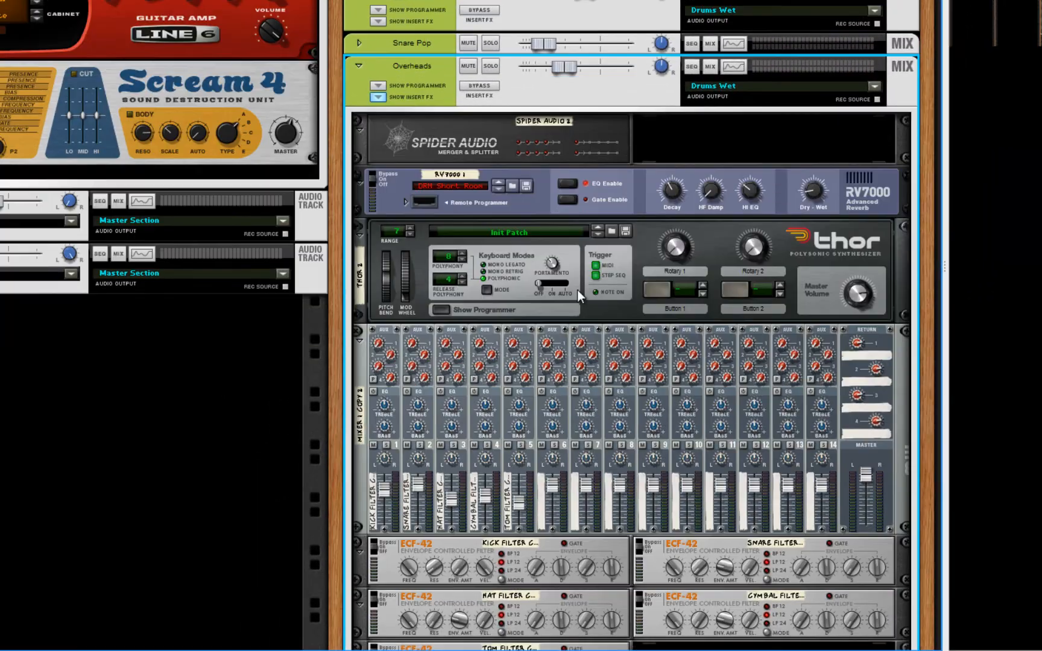
{"action": "scroll", "coordinate": [576, 289], "scroll_direction": "down", "scroll_amount": 2}
{"action": "left_click", "coordinate": [515, 93]}
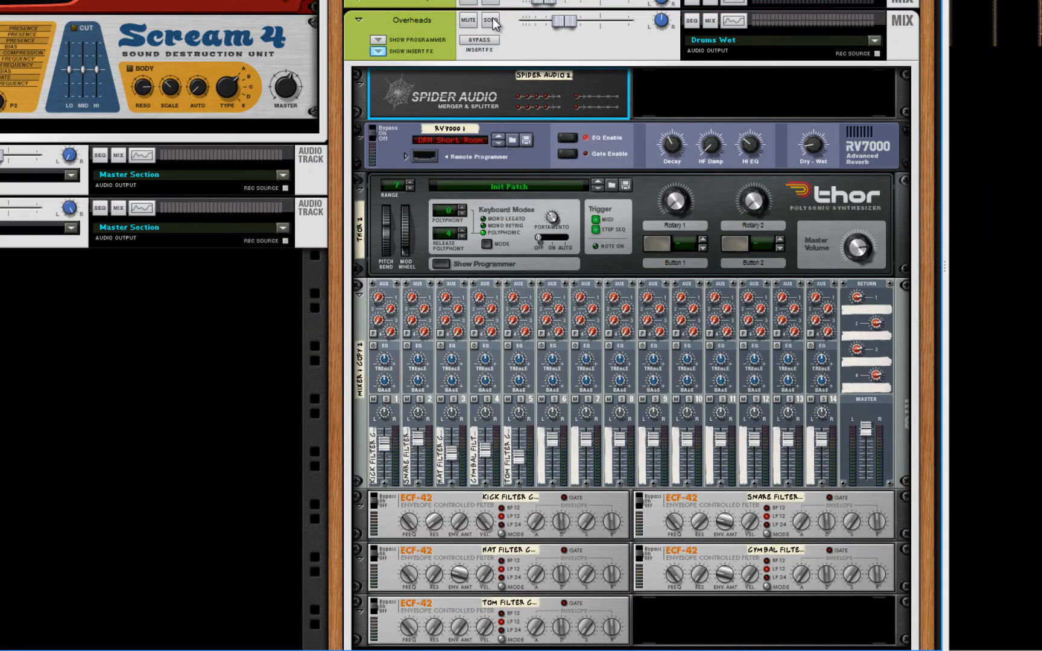
{"action": "left_click", "coordinate": [492, 20]}
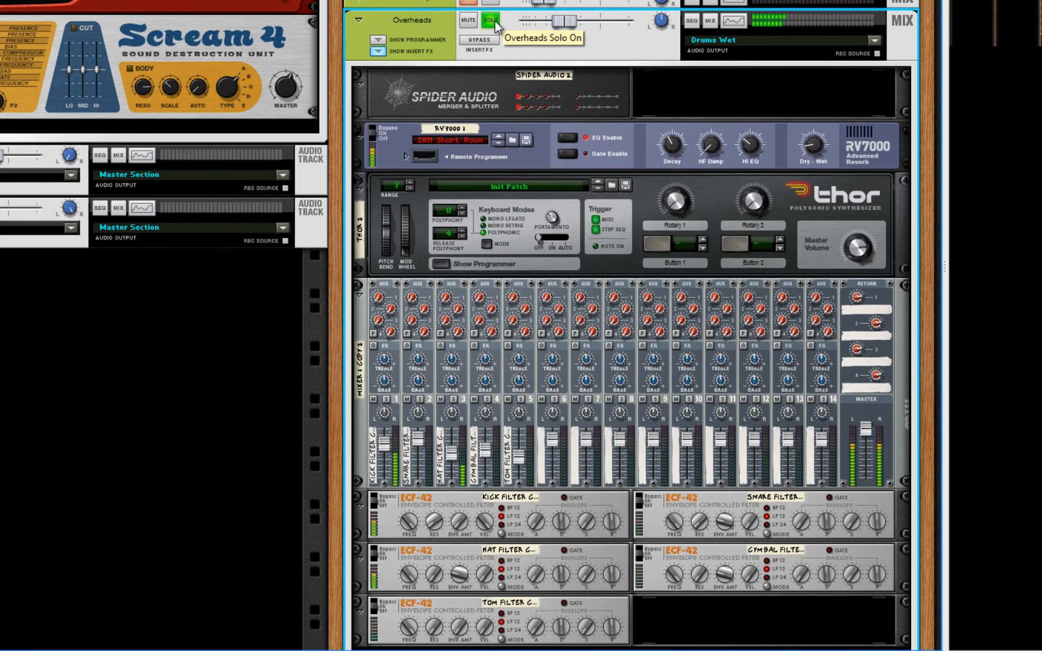
{"action": "left_click", "coordinate": [495, 22]}
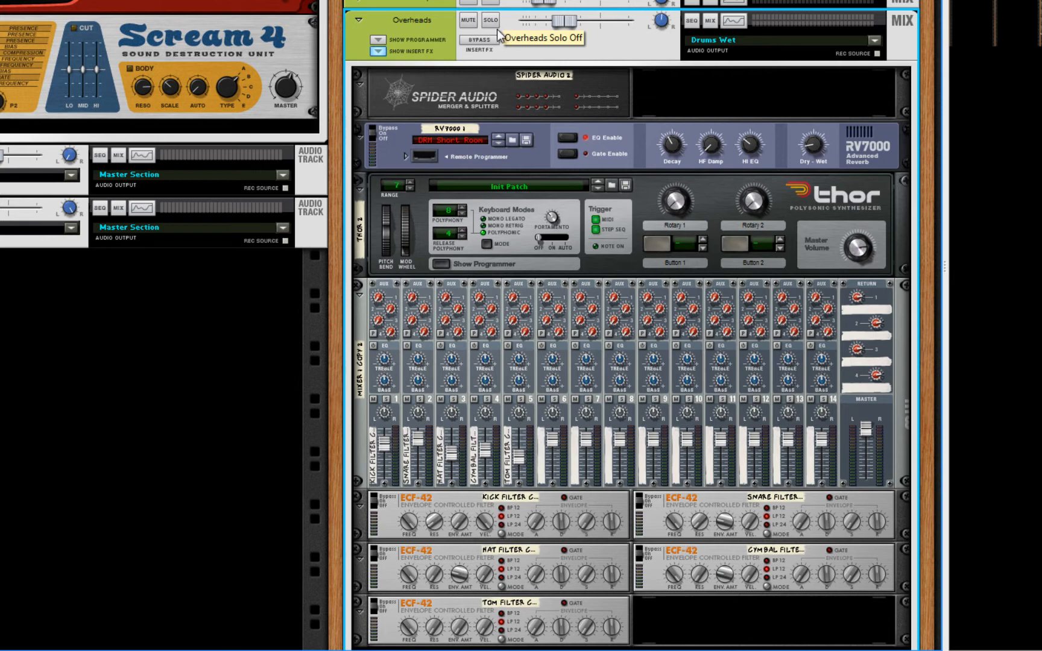
Step: Examine the rear cabling of Spider Audio 2 and the Overheads channel, and return to the rack front
{"action": "left_click", "coordinate": [488, 87]}
{"action": "key", "text": "Tab"}
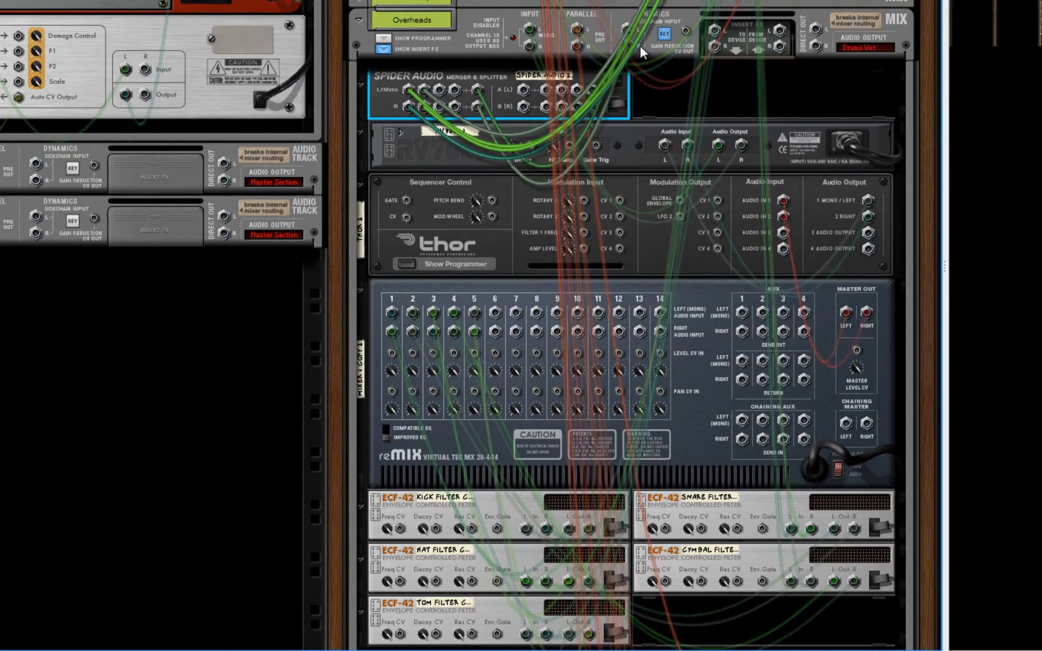
{"action": "left_click", "coordinate": [619, 13]}
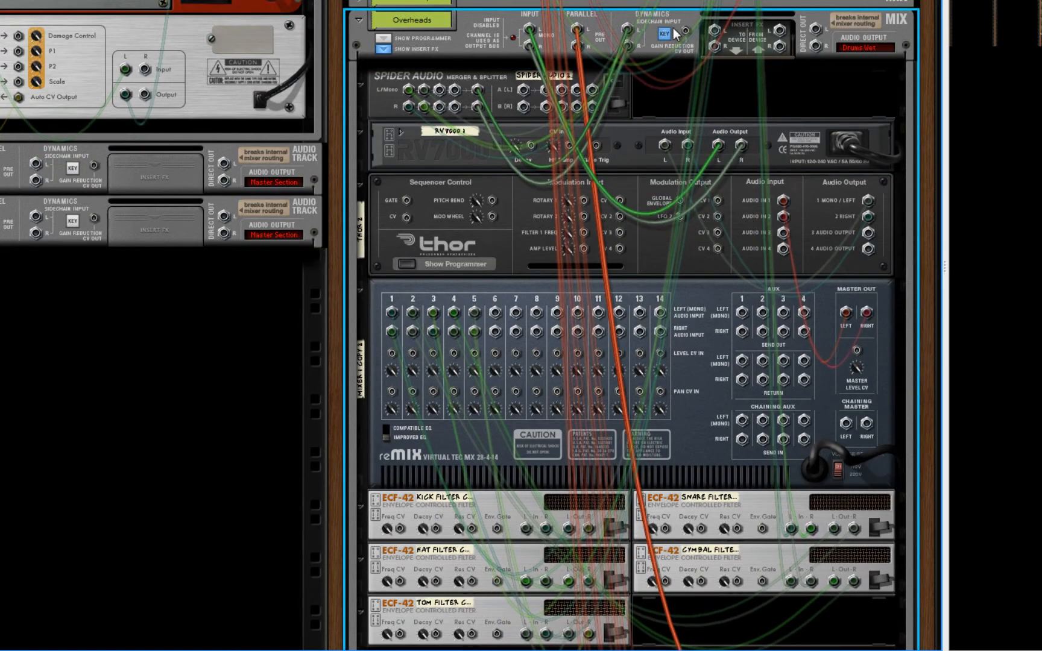
{"action": "key", "text": "Tab"}
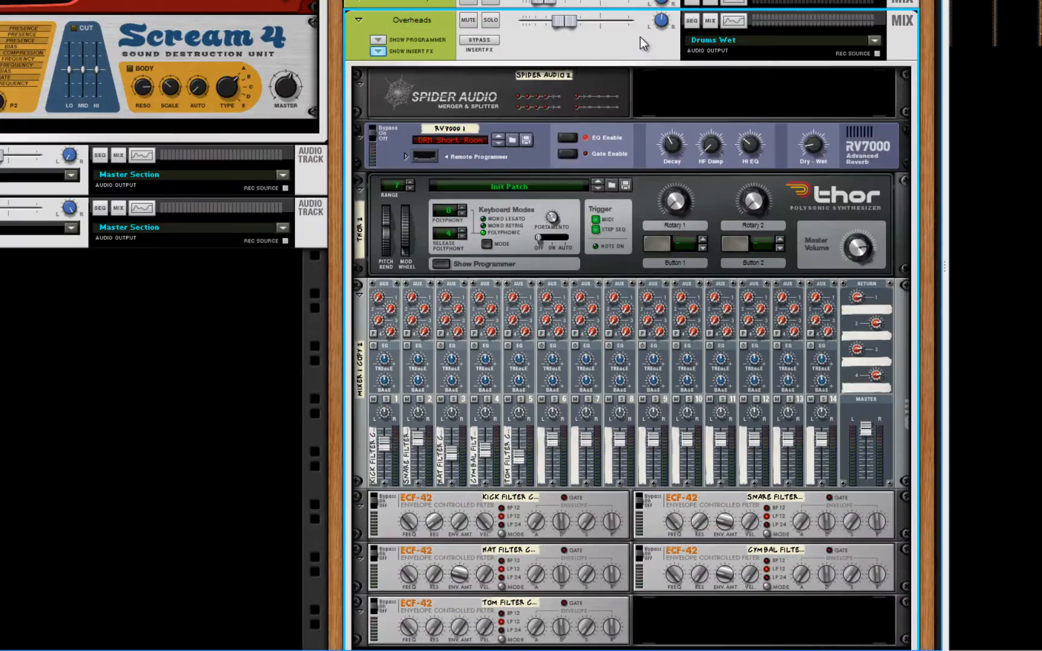
Step: Open the Thor programmer in the Overheads inserts to examine its HP 12 State Variable Filter and rear audio routing
{"action": "left_click", "coordinate": [440, 264]}
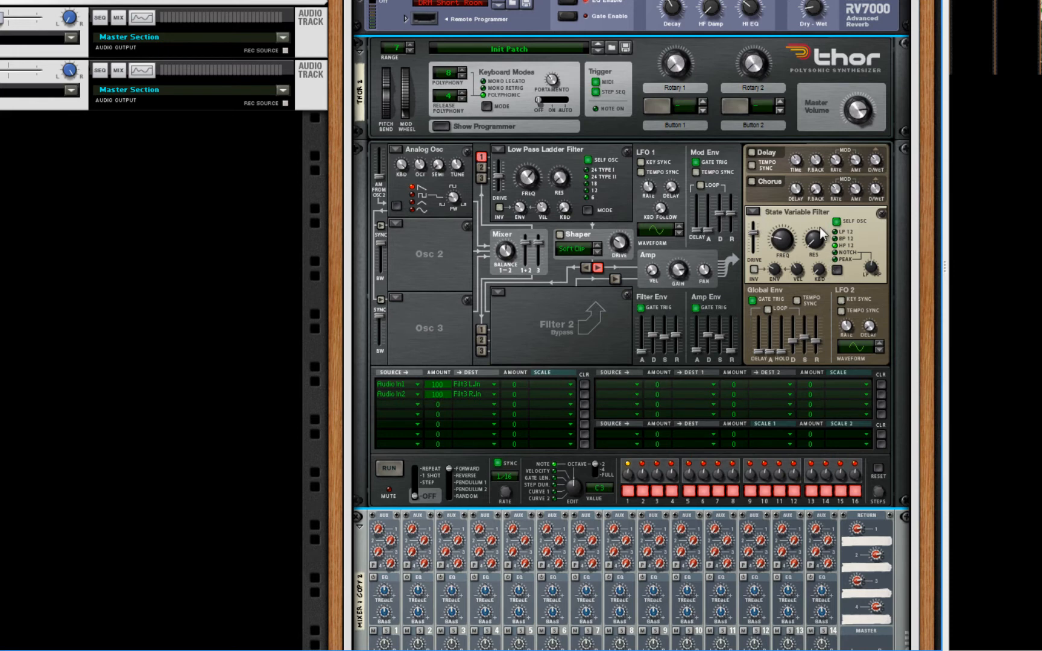
{"action": "left_click", "coordinate": [836, 248]}
{"action": "key", "text": "Tab"}
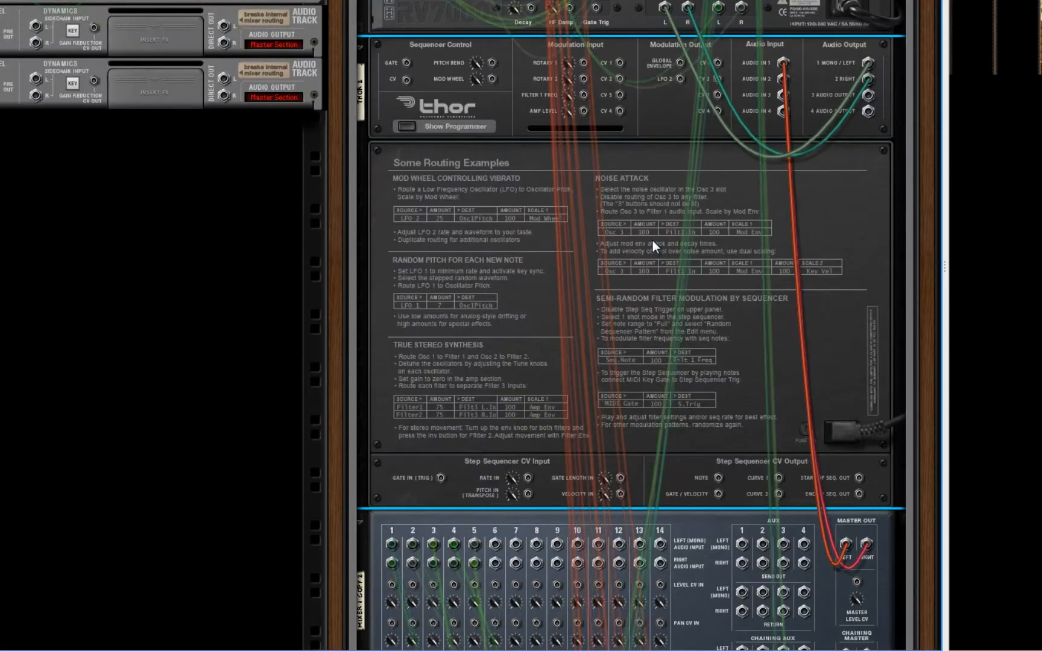
{"action": "key", "text": "Tab"}
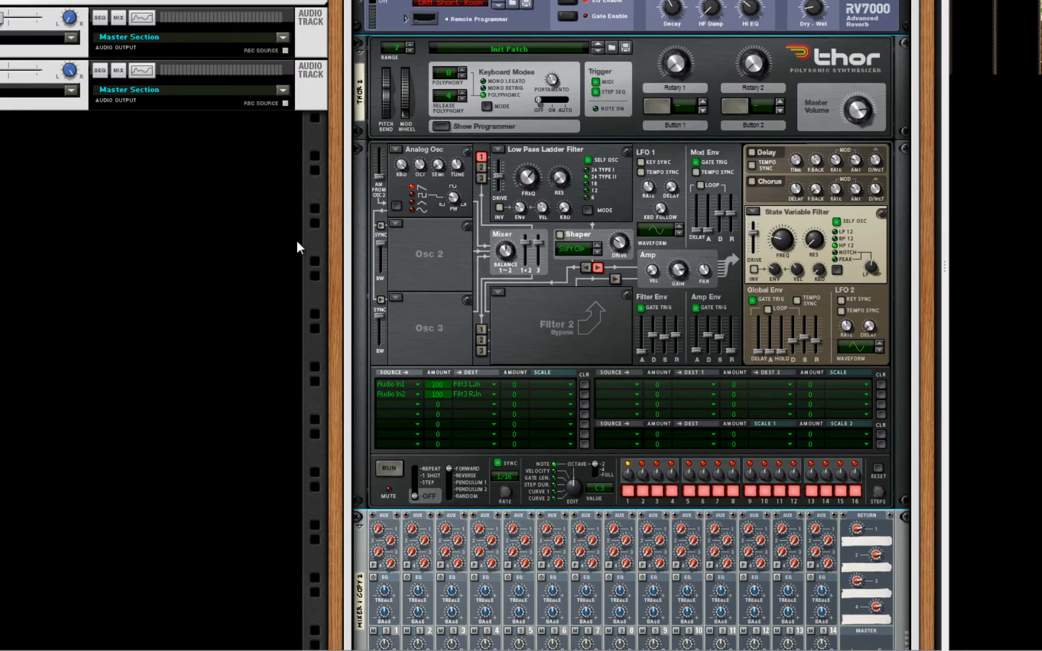
Step: Show the main mixer and select the Kick, Snare, Toms, Cymbals and HiHats channels together
{"action": "key", "text": "F5"}
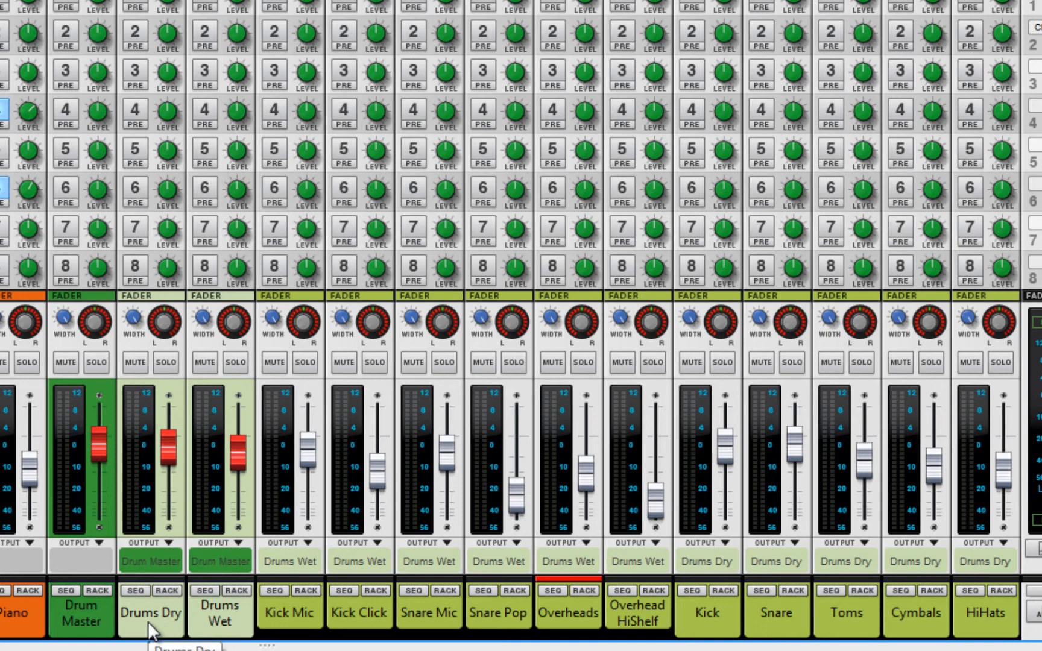
{"action": "left_click", "coordinate": [727, 638]}
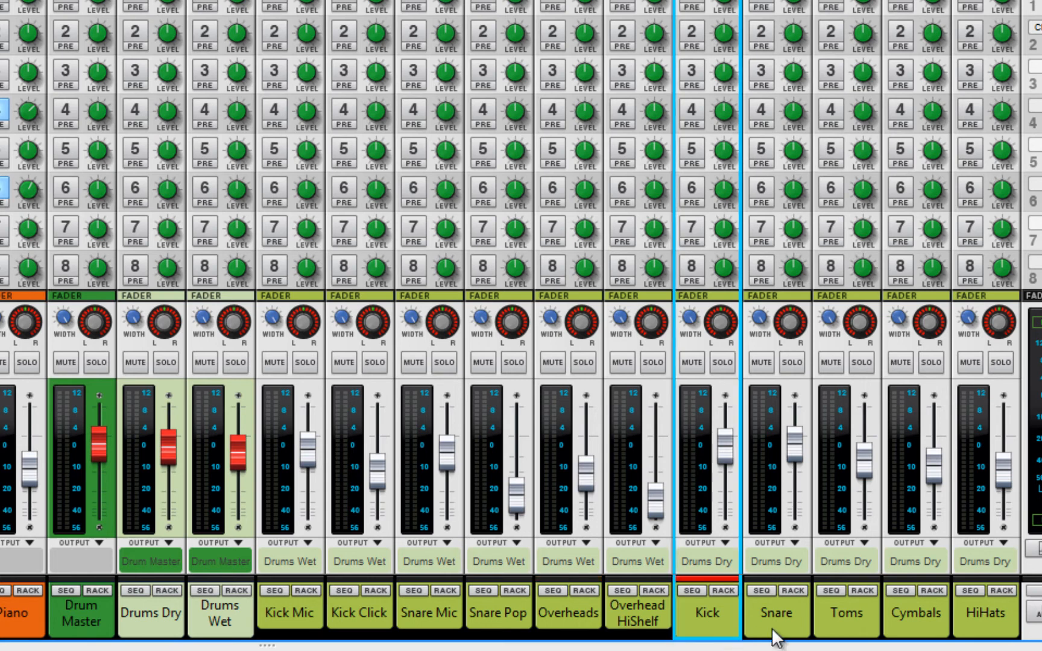
{"action": "left_click", "coordinate": [783, 622], "text": "shift"}
{"action": "left_click", "coordinate": [847, 622], "text": "shift"}
{"action": "left_click", "coordinate": [915, 621], "text": "shift"}
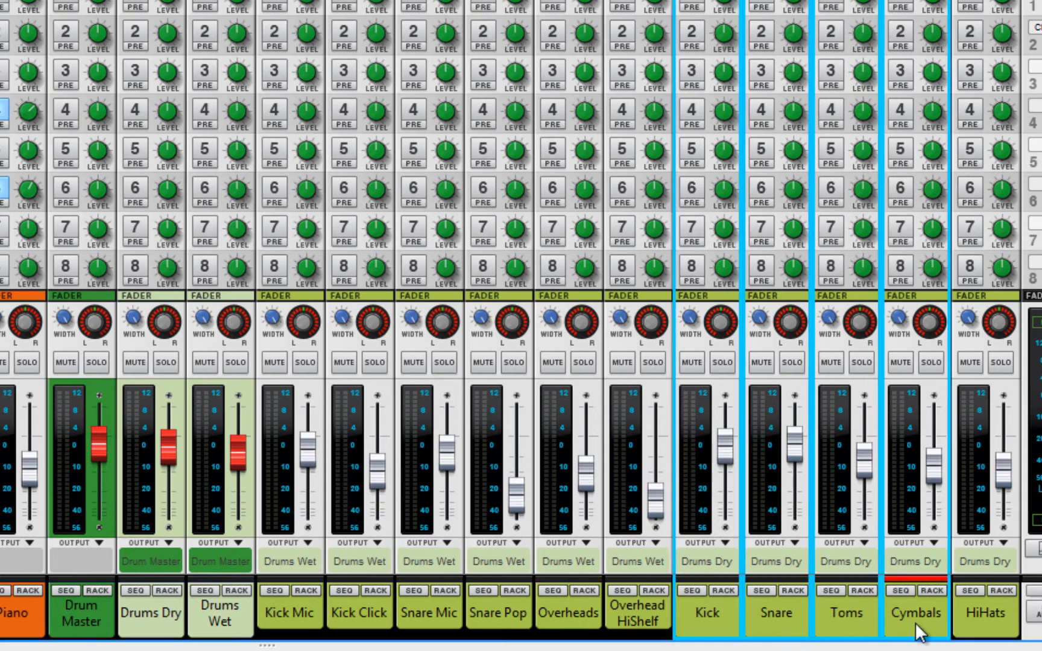
{"action": "left_click", "coordinate": [975, 621], "text": "shift"}
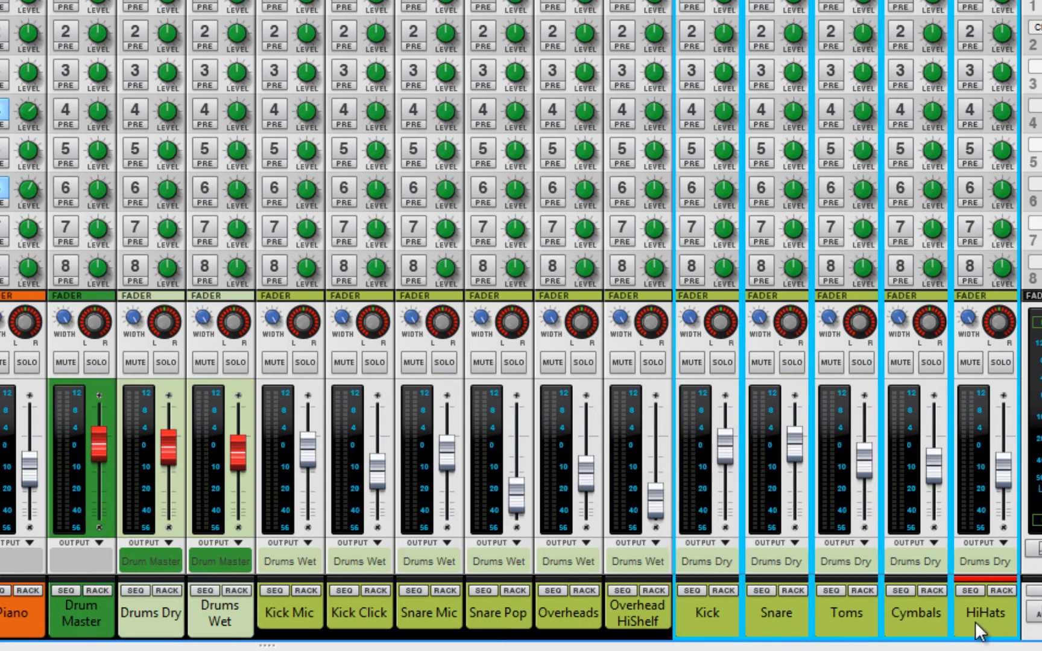
Step: Listen to the Drums Dry, Drums Wet and Drum Master channels in solo one after another, turning each solo off again
{"action": "left_click", "coordinate": [168, 363]}
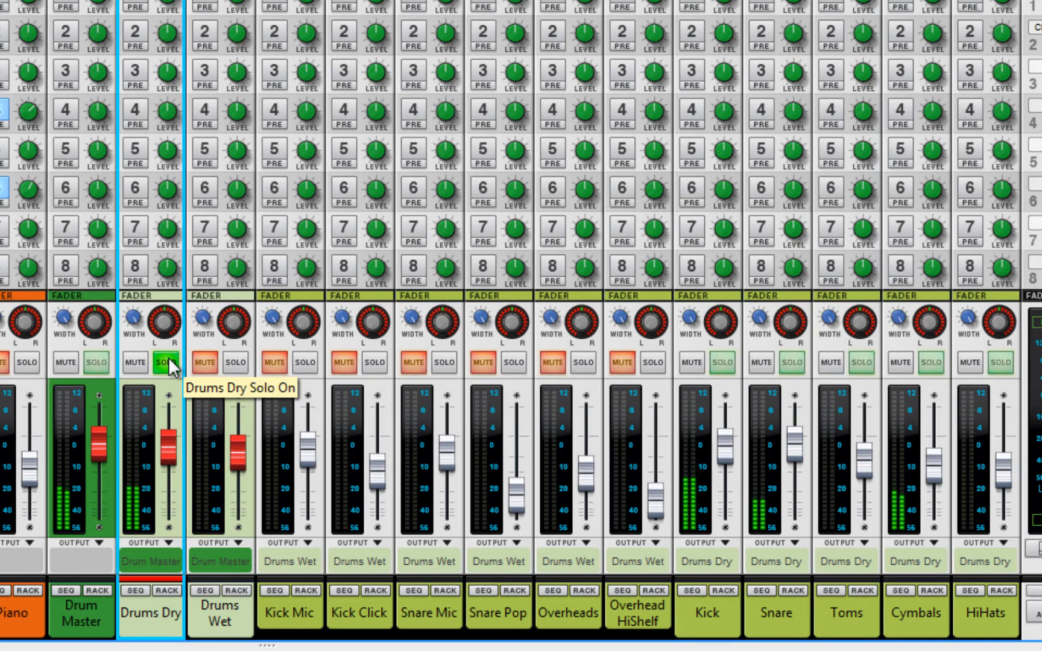
{"action": "left_click", "coordinate": [168, 361]}
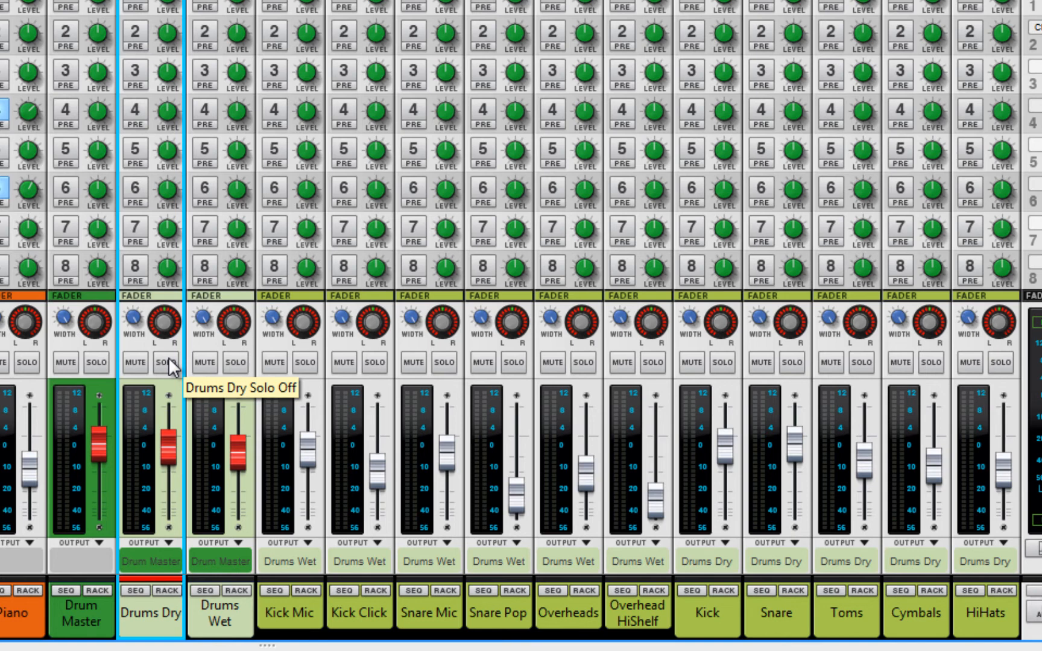
{"action": "left_click", "coordinate": [241, 366]}
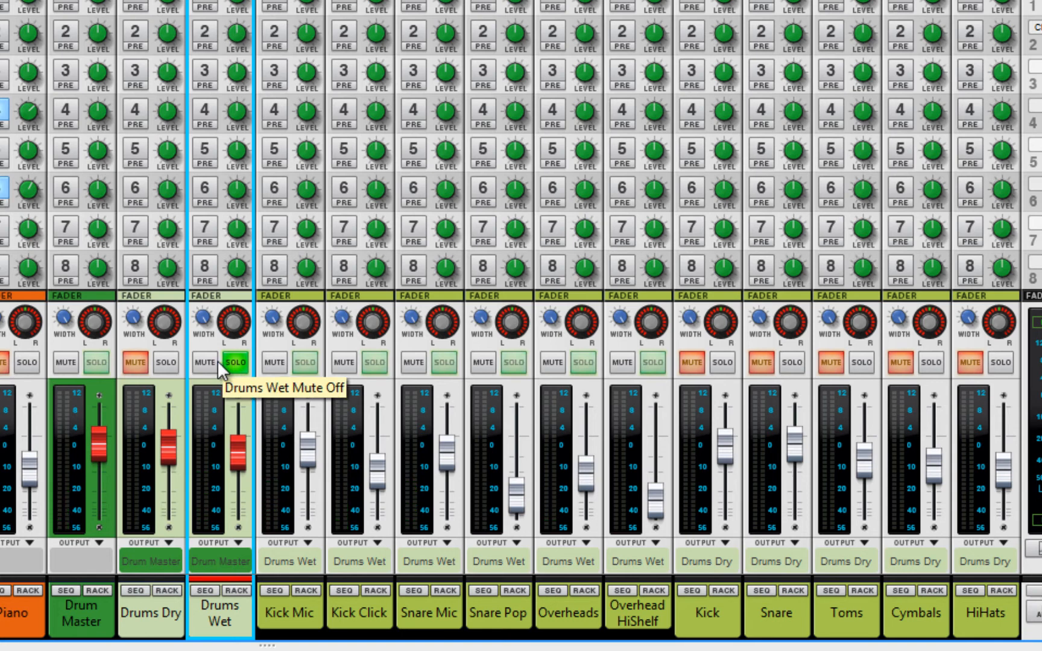
{"action": "left_click", "coordinate": [228, 360]}
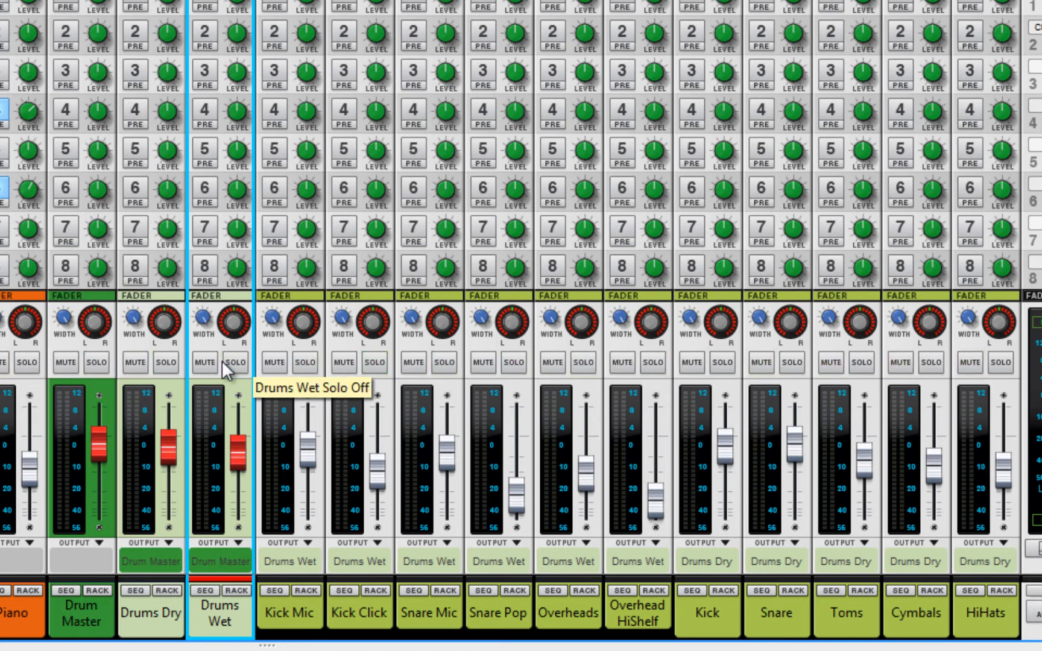
{"action": "left_click", "coordinate": [93, 363]}
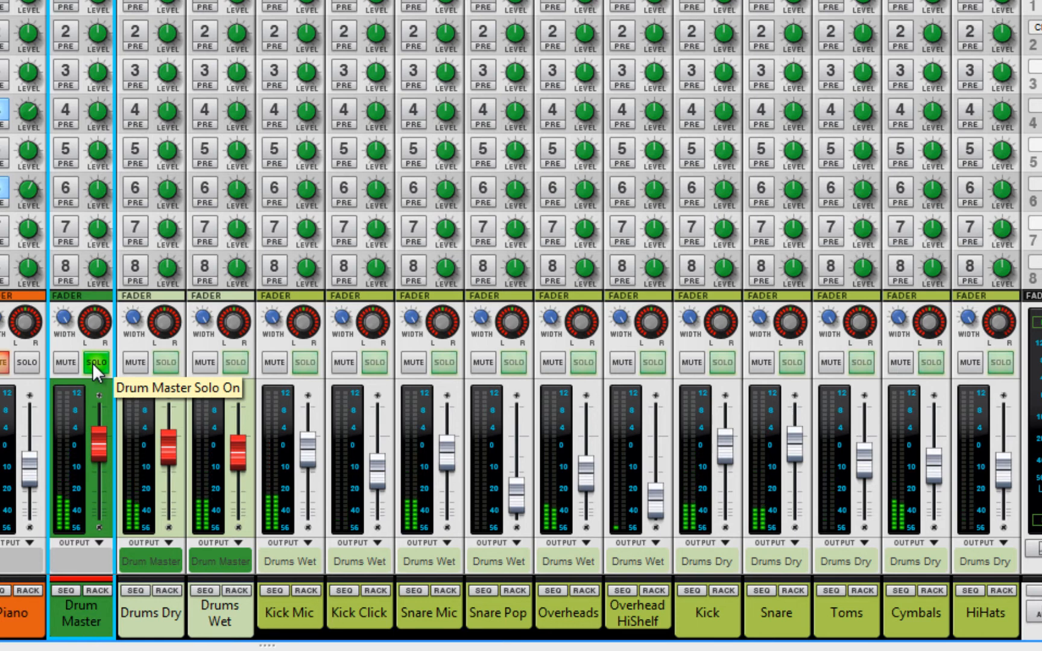
{"action": "left_click", "coordinate": [91, 363]}
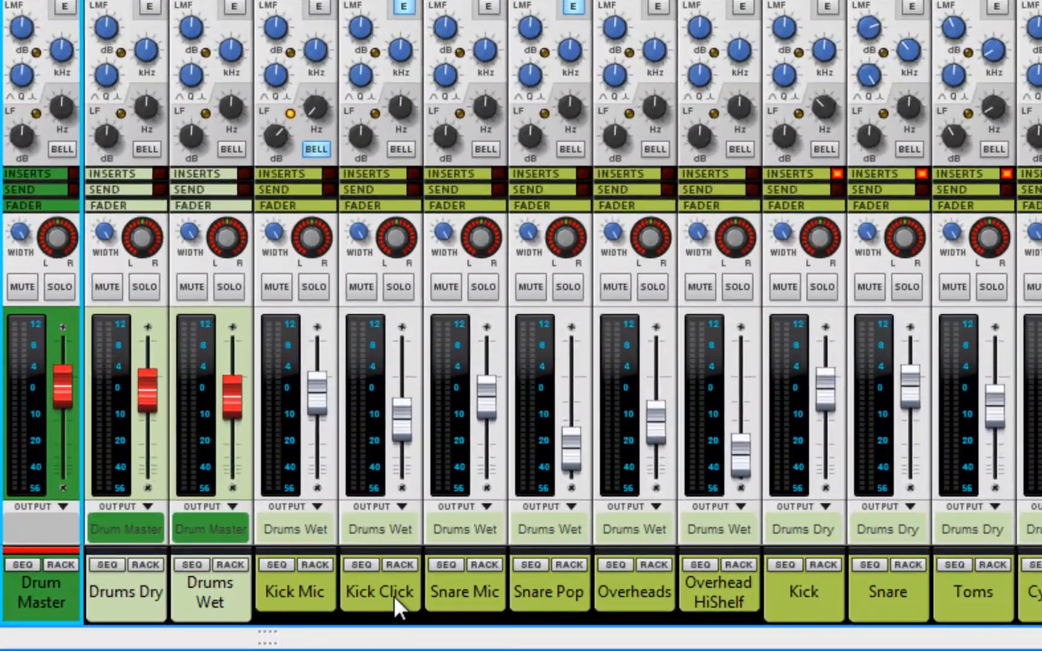
Step: Go through the parallel mic channels and raise the compressor thresholds on Kick Click, Snare Pop and Overhead HiShelf
{"action": "left_click", "coordinate": [460, 623]}
{"action": "left_click", "coordinate": [538, 600]}
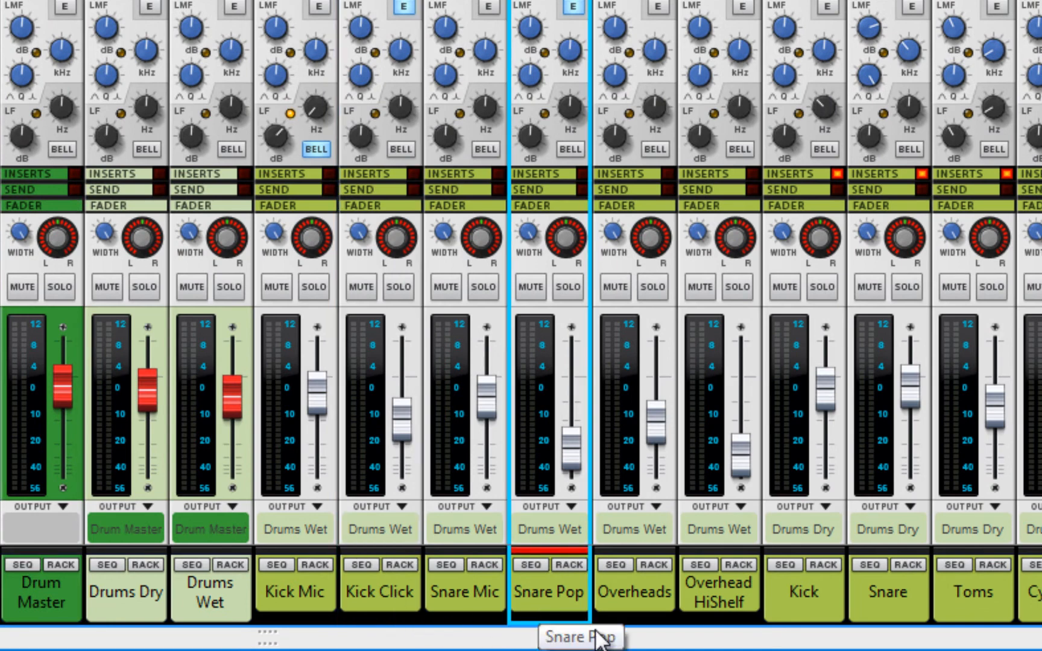
{"action": "left_click", "coordinate": [699, 596]}
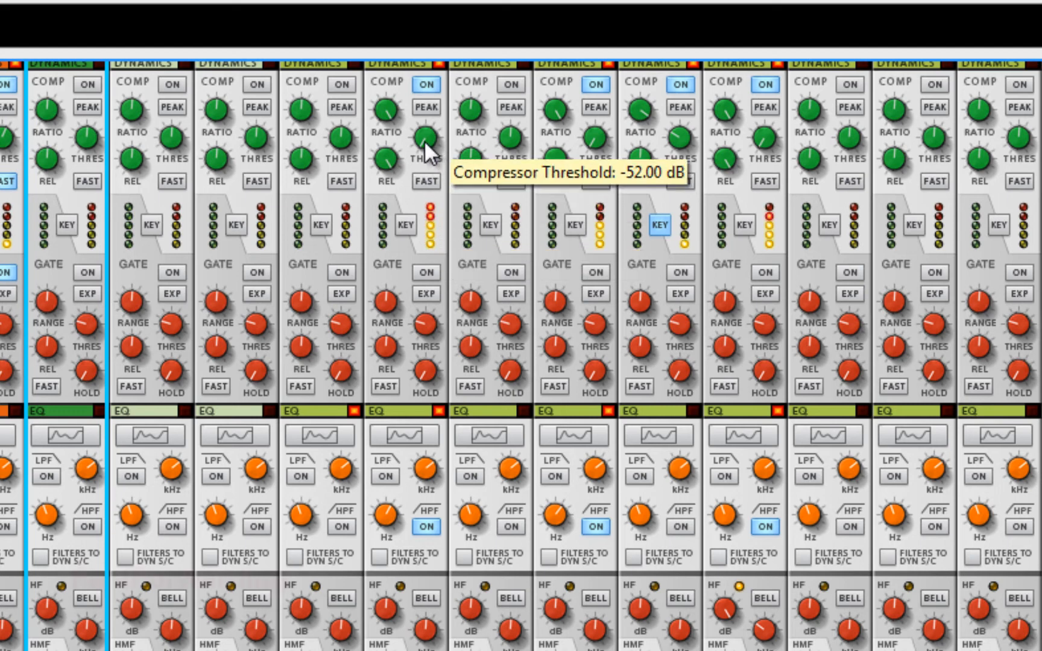
{"action": "left_click_drag", "start_coordinate": [424, 140], "coordinate": [435, 98]}
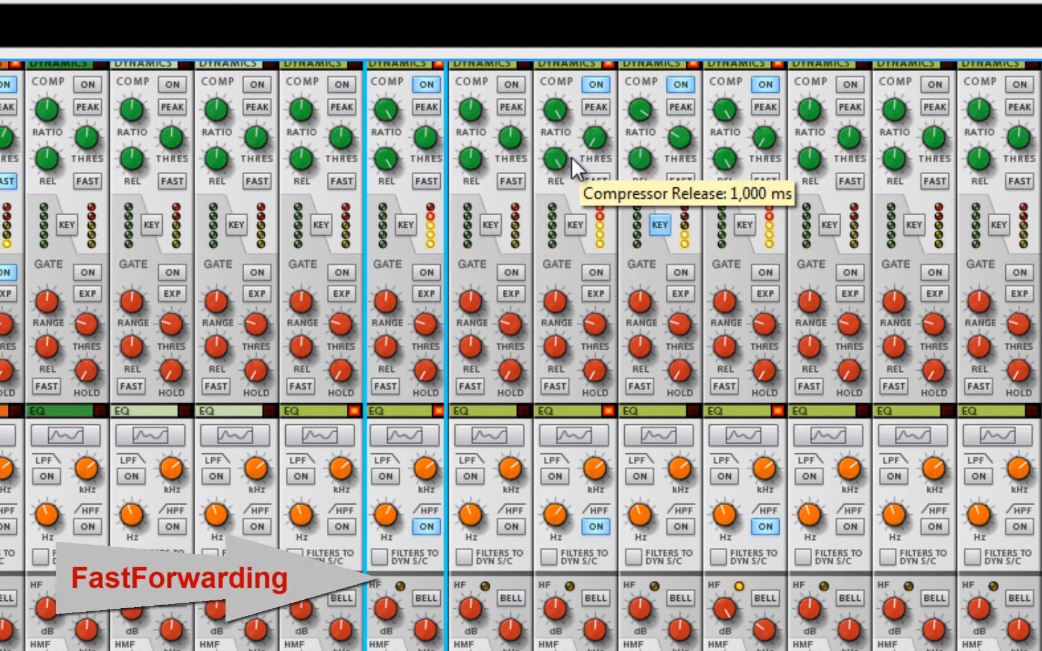
{"action": "left_click_drag", "start_coordinate": [596, 138], "coordinate": [597, 122]}
{"action": "left_click_drag", "start_coordinate": [764, 138], "coordinate": [768, 105]}
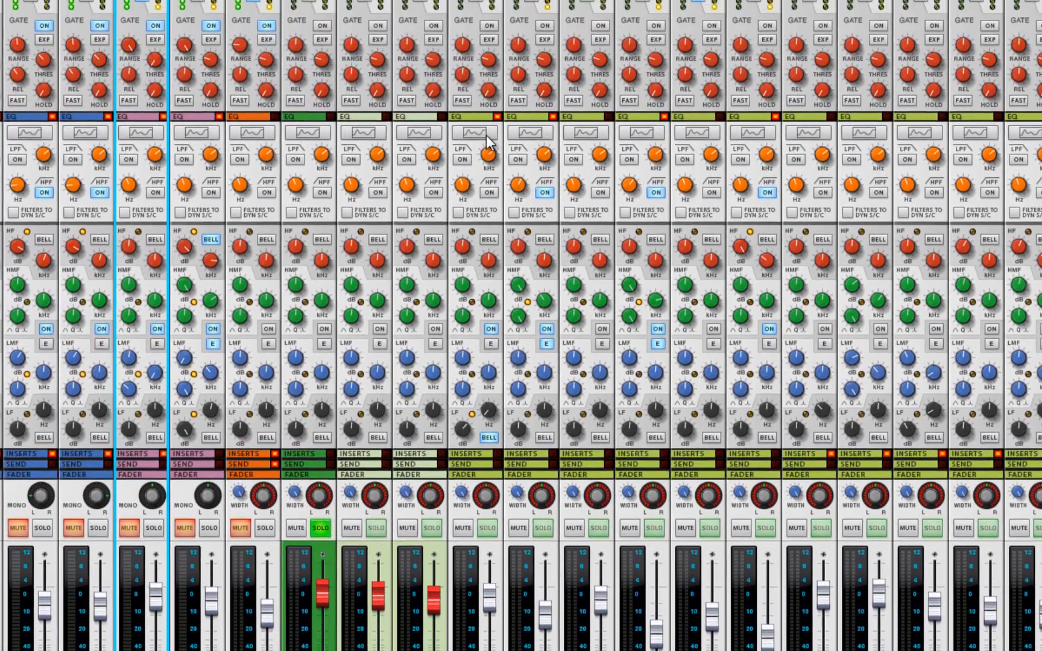
Step: Examine the Kick Mic and Kick Click EQ curves in the Spectrum EQ window, closing it after each one
{"action": "left_click", "coordinate": [293, 29]}
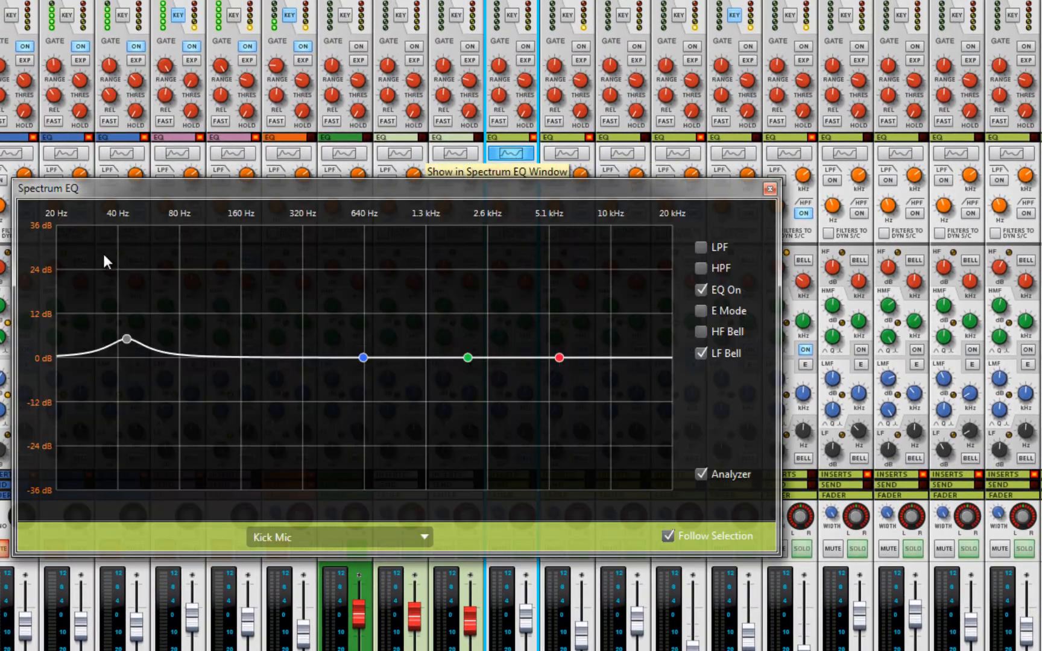
{"action": "mouse_move", "coordinate": [125, 341]}
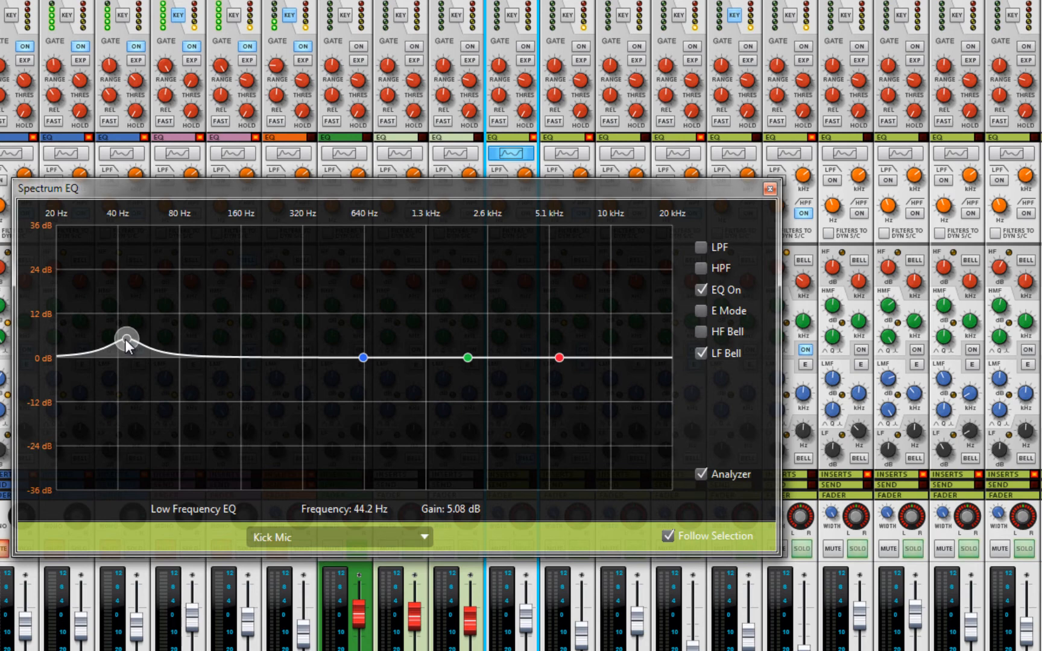
{"action": "left_click", "coordinate": [770, 188]}
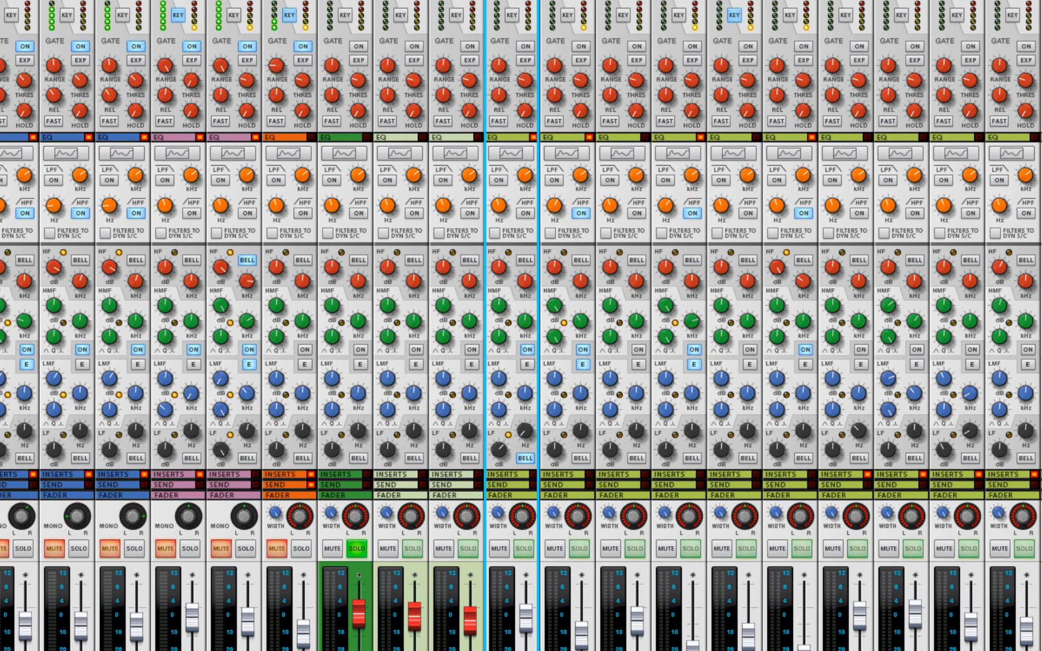
{"action": "key", "text": "Right"}
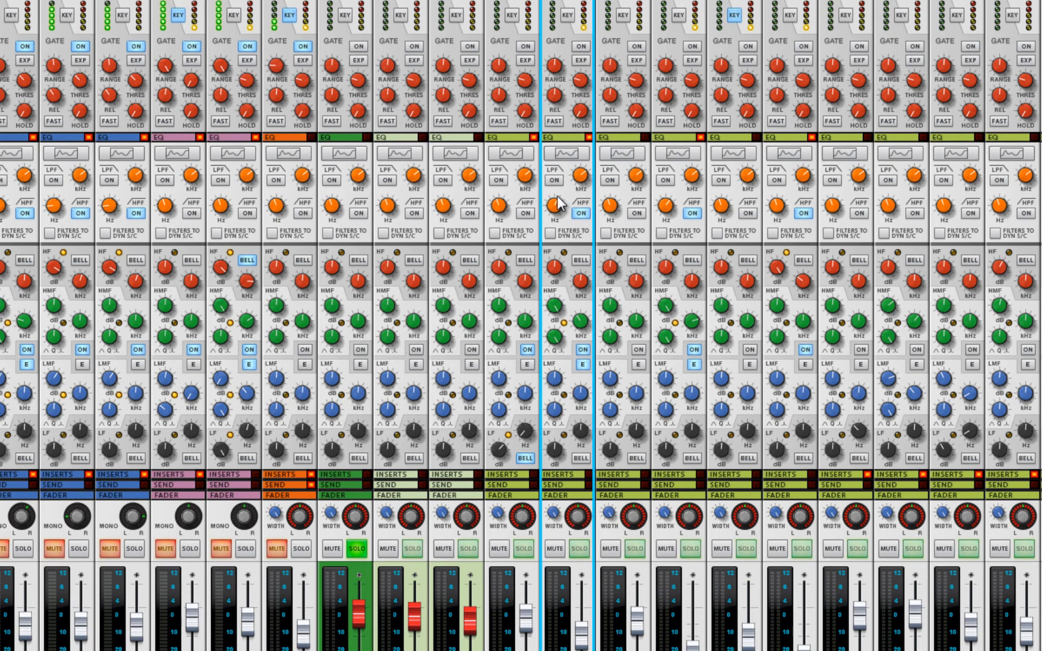
{"action": "left_click", "coordinate": [557, 155]}
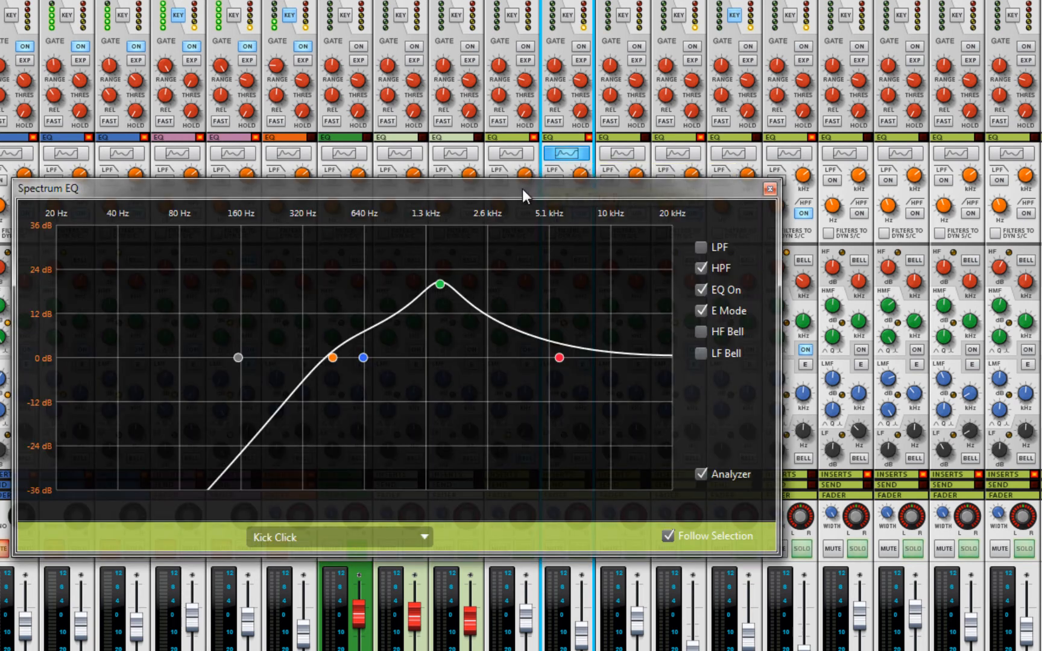
{"action": "left_click", "coordinate": [770, 190]}
Step: Examine the Snare Pop and Overhead HiShelf EQ curves in the Spectrum EQ window, closing it after each one
{"action": "left_click", "coordinate": [642, 298]}
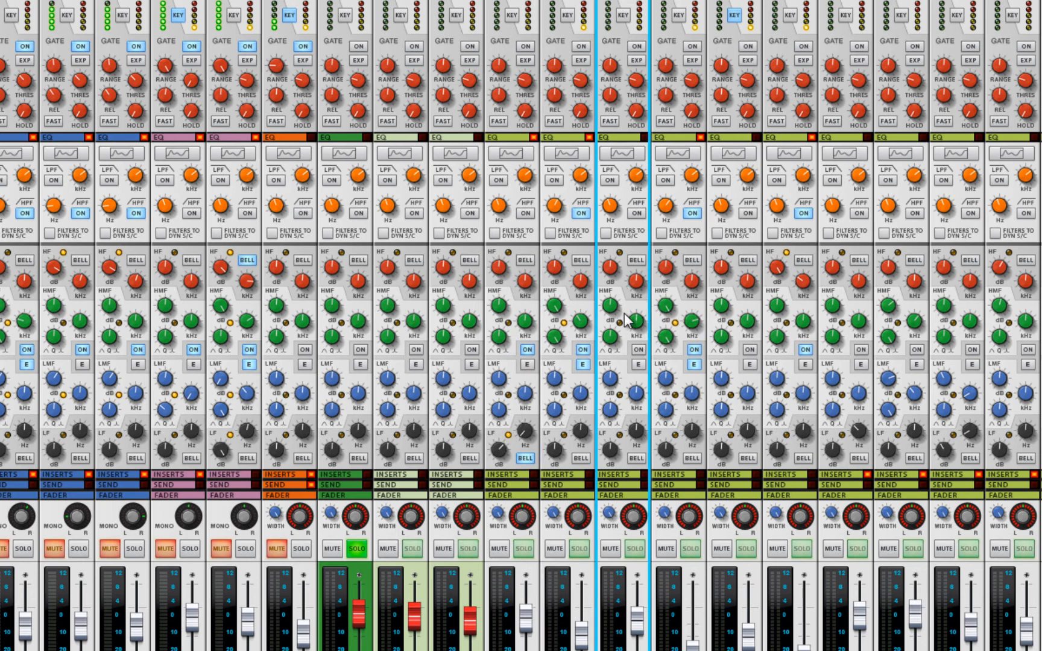
{"action": "left_click", "coordinate": [688, 505]}
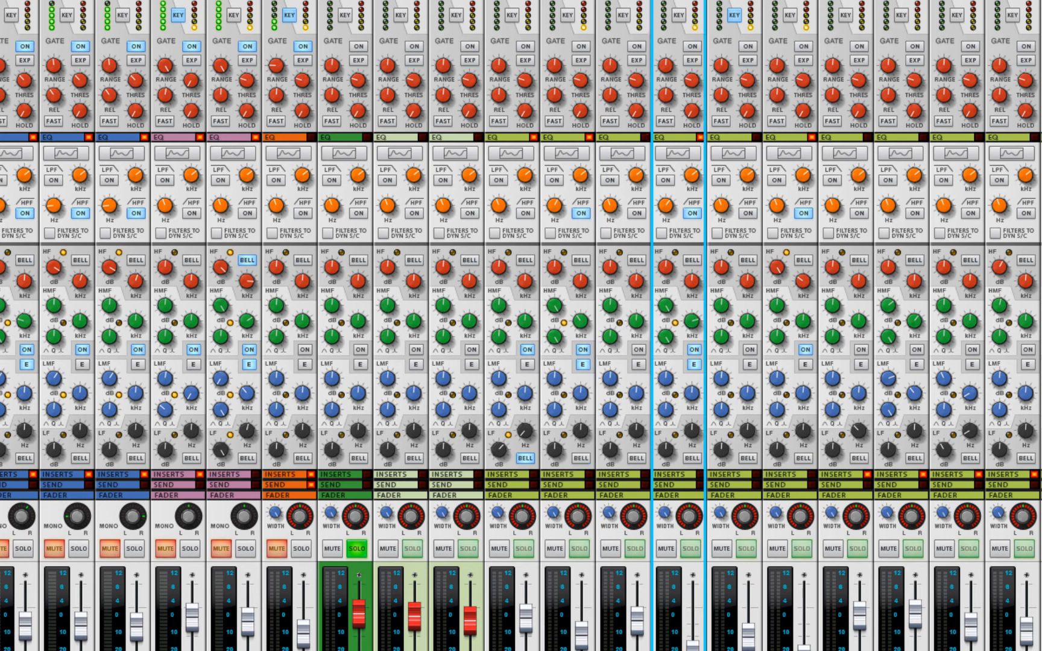
{"action": "left_click", "coordinate": [677, 155]}
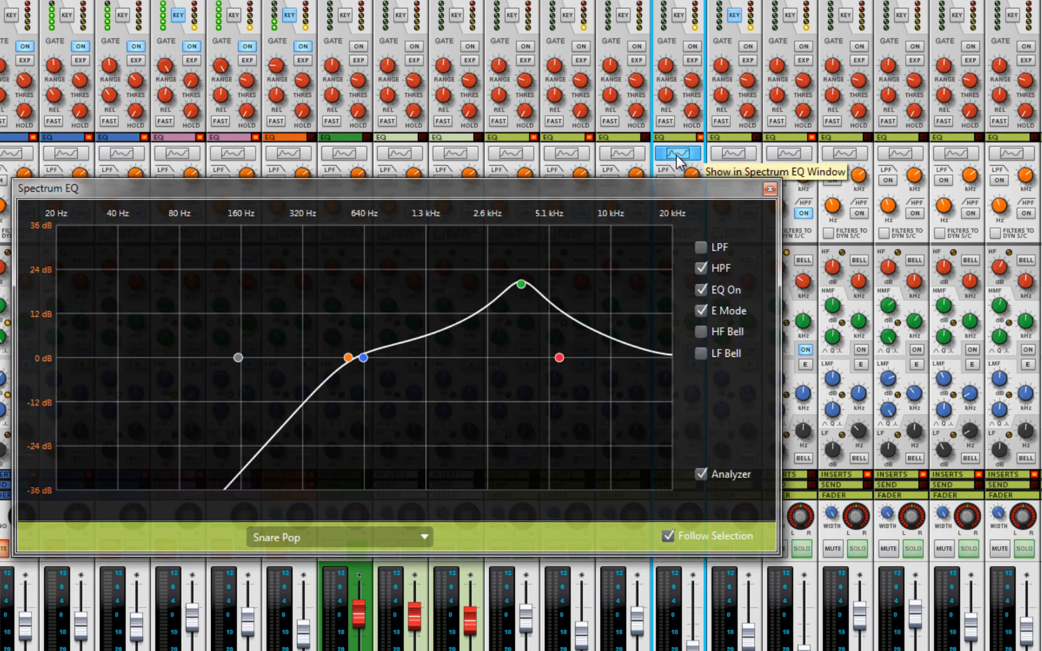
{"action": "left_click", "coordinate": [769, 190]}
{"action": "left_click", "coordinate": [769, 191]}
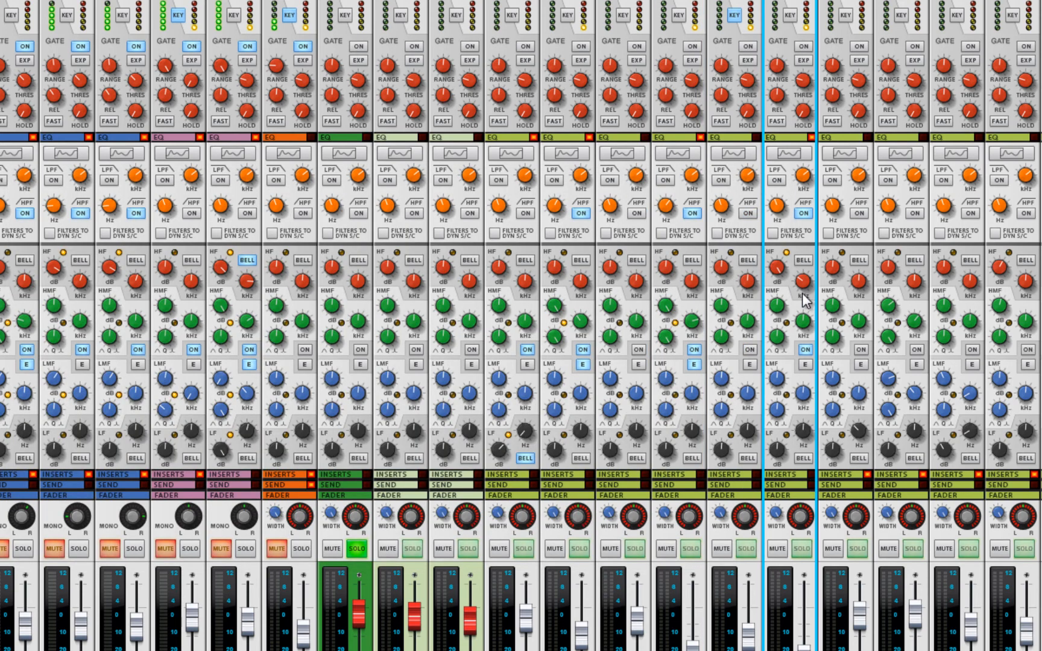
{"action": "left_click", "coordinate": [790, 154]}
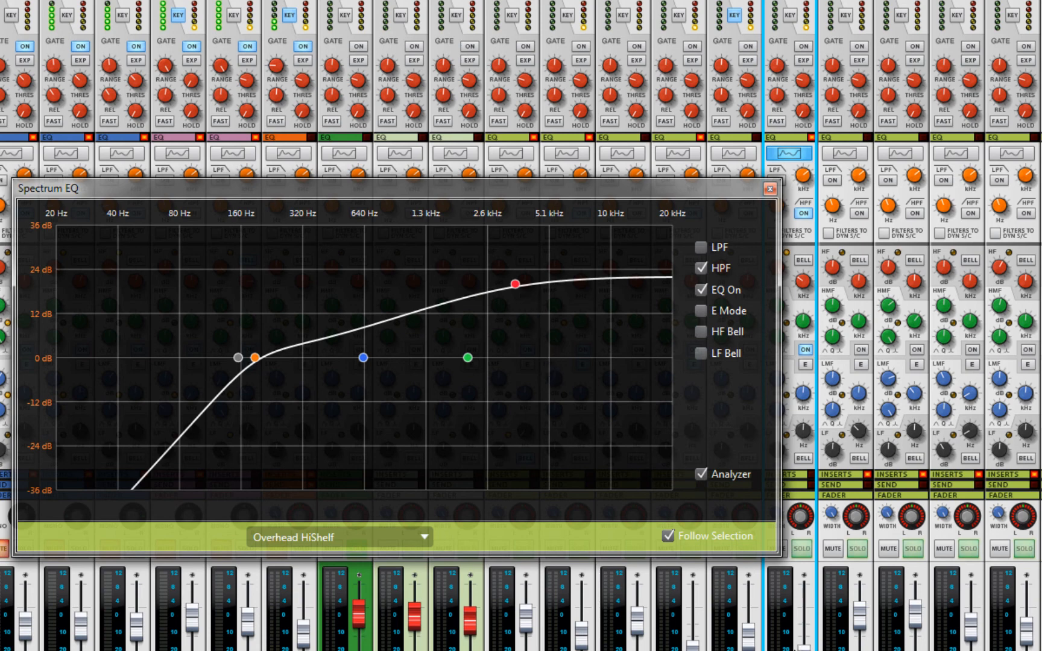
{"action": "left_click", "coordinate": [769, 190]}
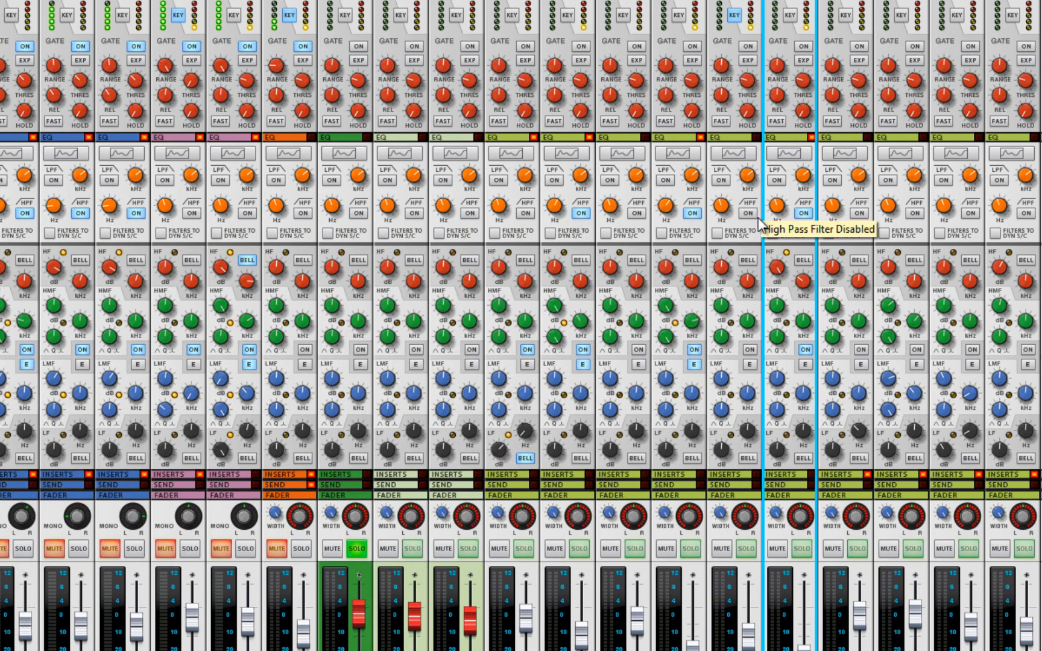